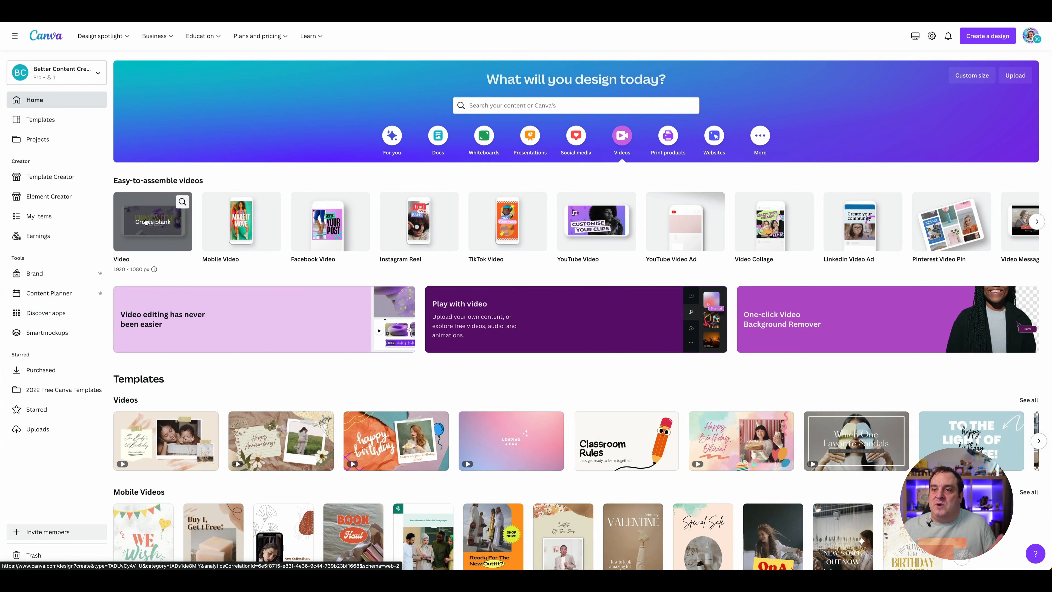
Step: Create a blank 1920 × 1080 px video design and add the recently used 14-second aerial clip of the coastal track
click(146, 222)
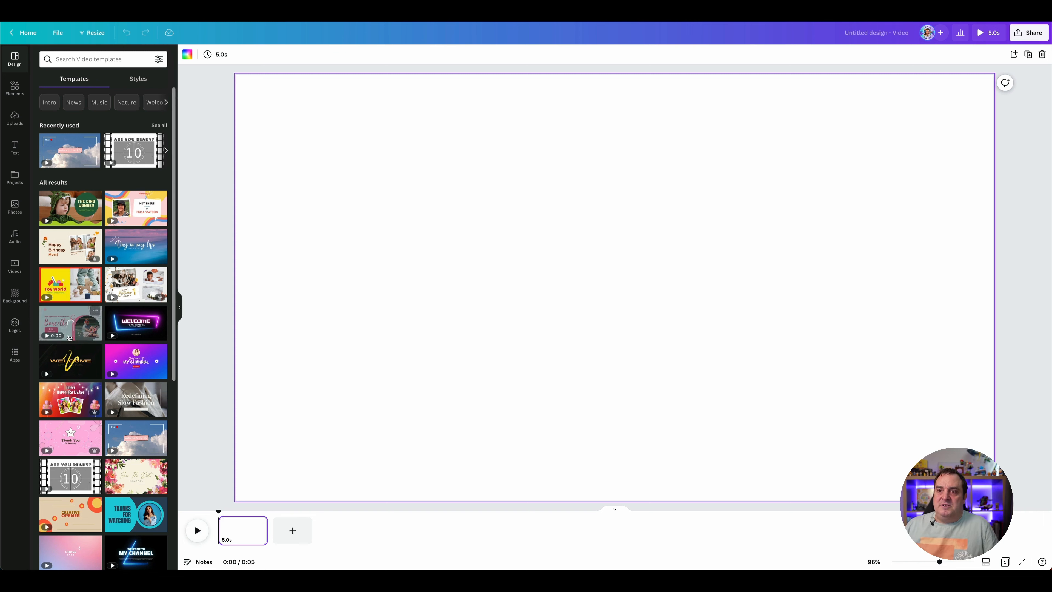
click(14, 266)
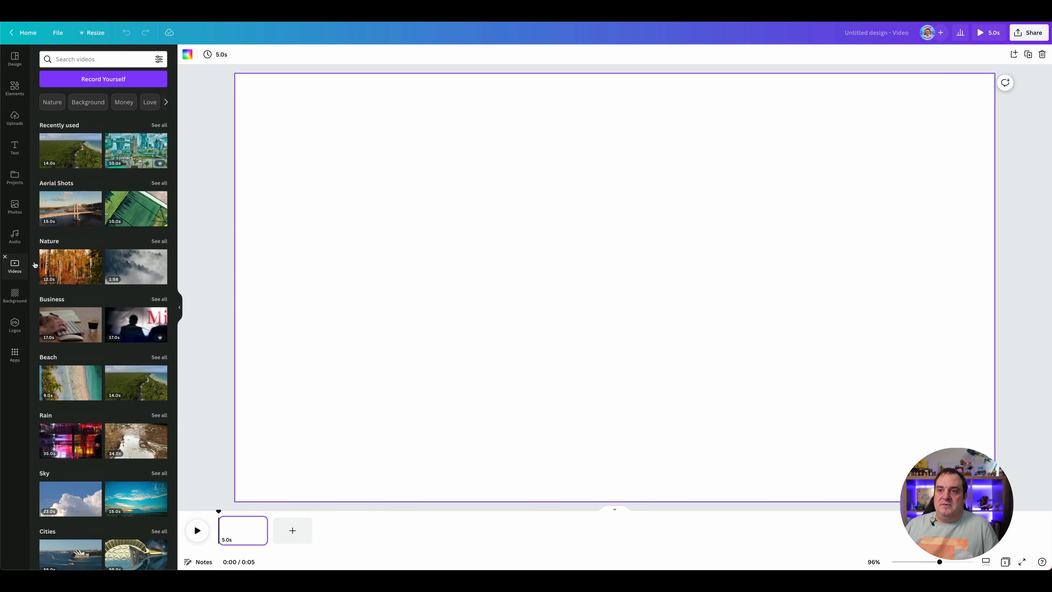
click(70, 151)
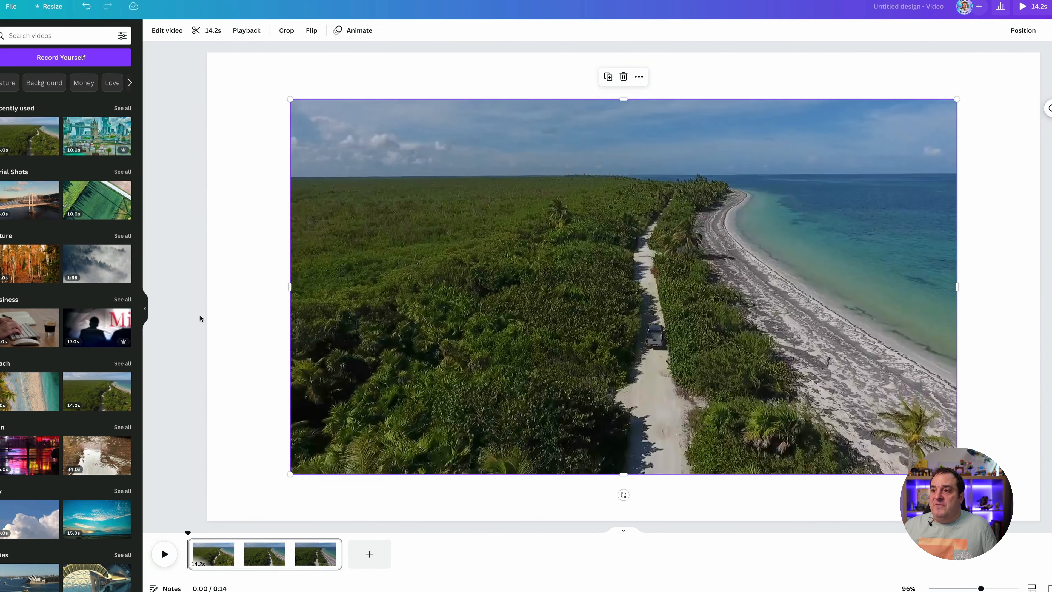
Step: Set the coastline clip as the page background and duplicate the page
right_click(326, 318)
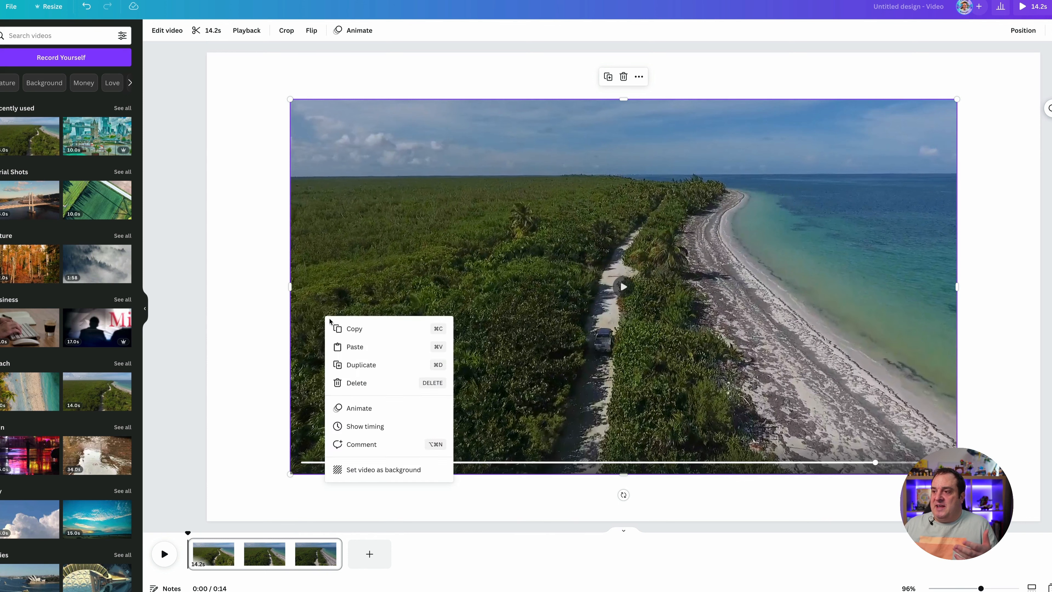
click(359, 468)
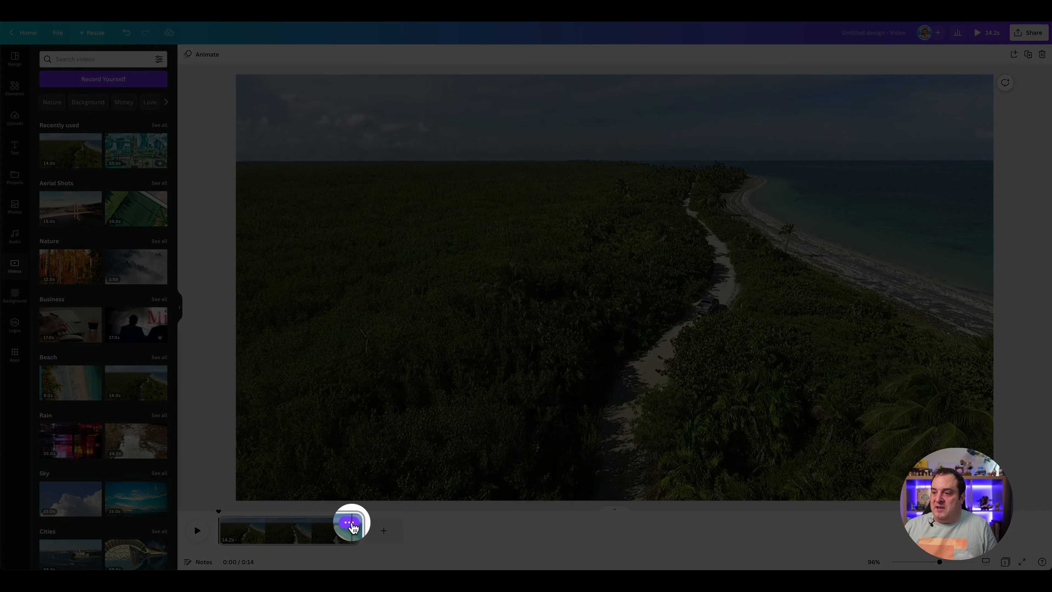
click(350, 523)
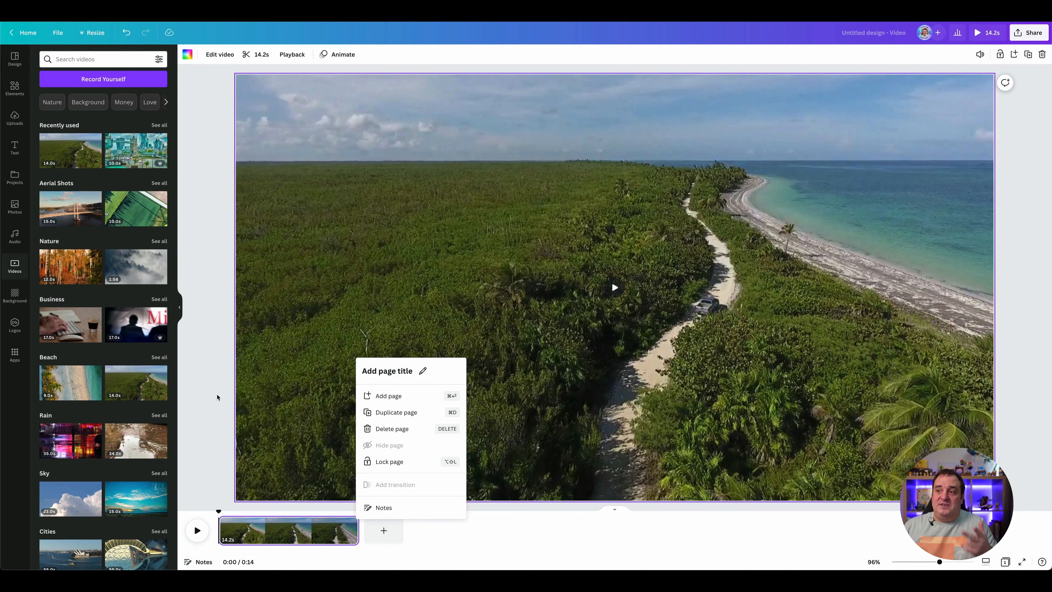
key(super+d)
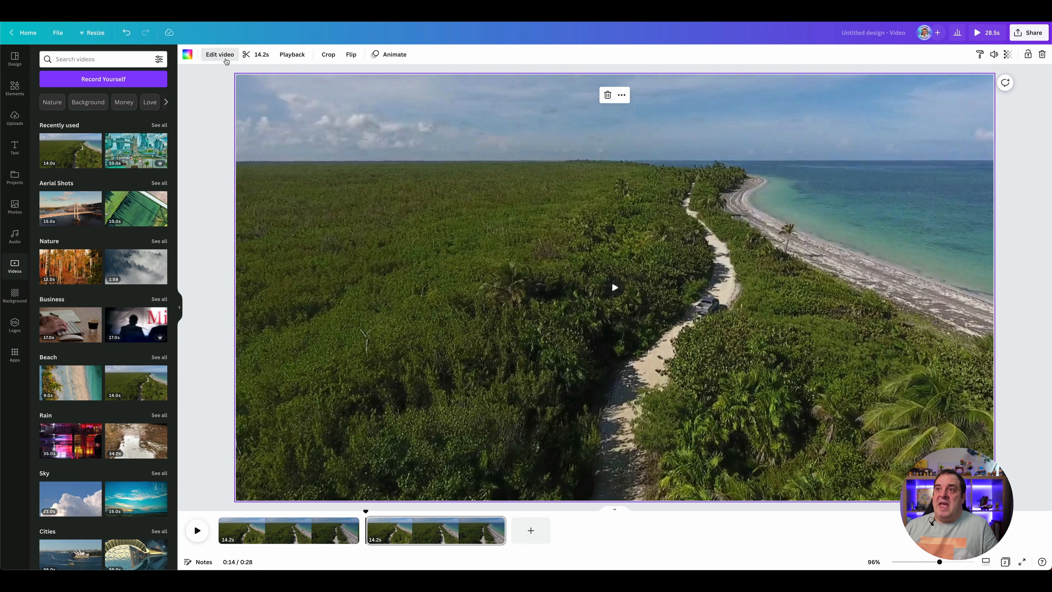
Step: Try the vivid Peony and Dalliance filters on the duplicated clip and set its contrast to 15
click(220, 54)
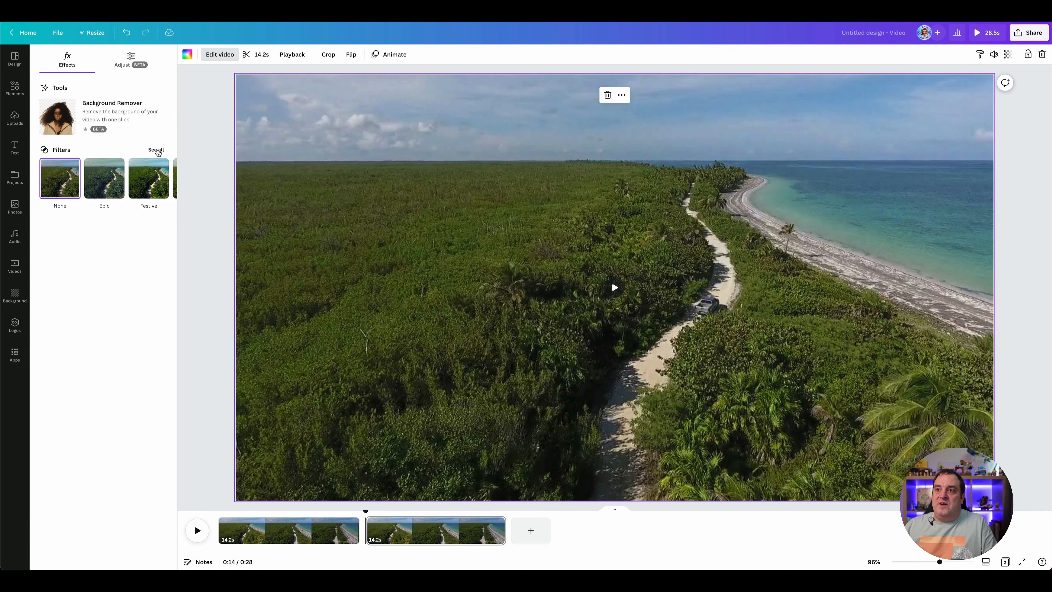
click(156, 150)
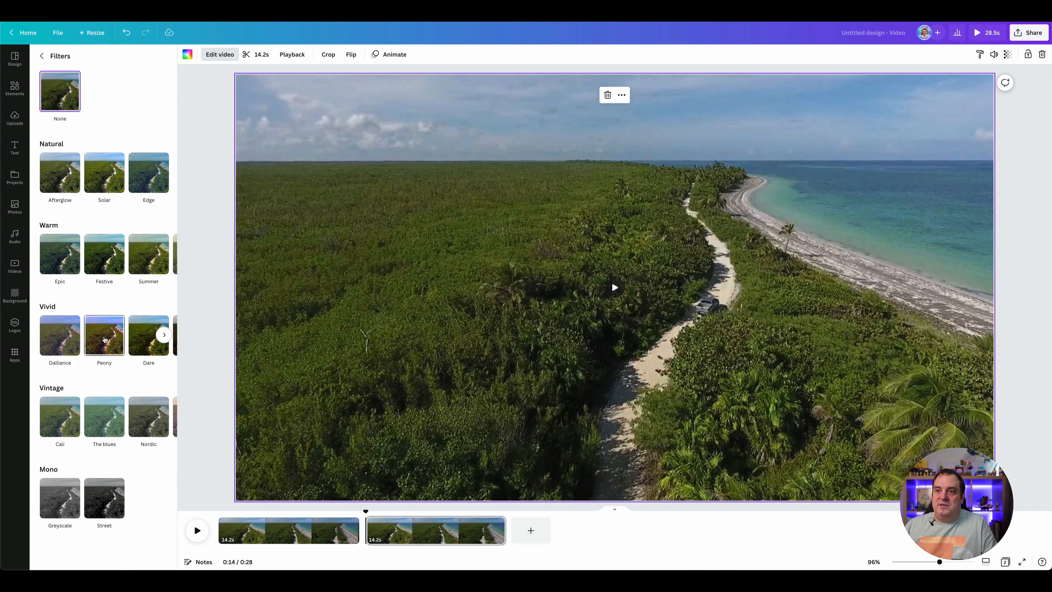
click(104, 339)
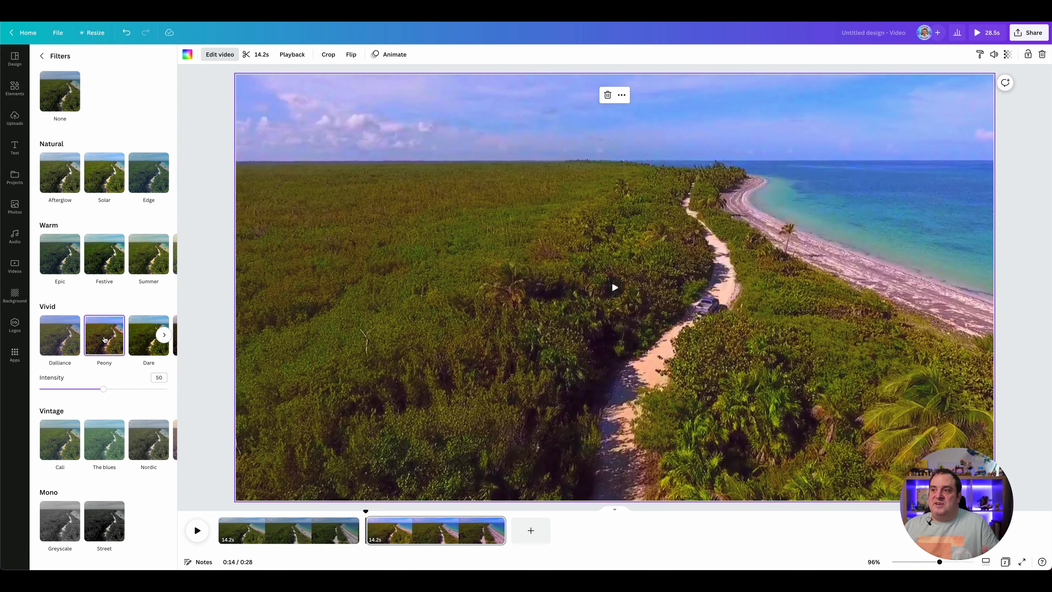
click(62, 336)
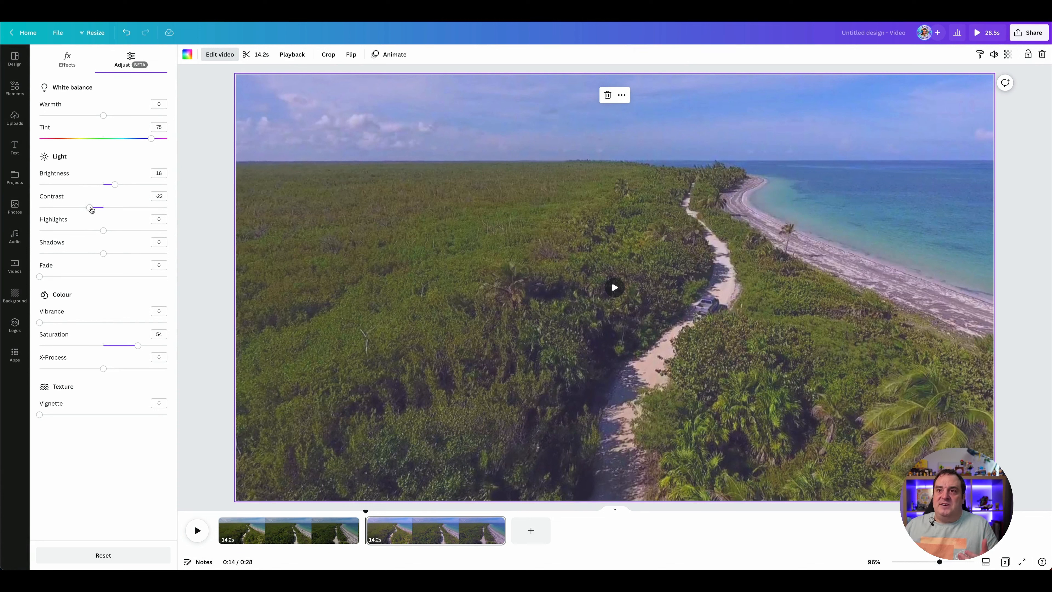
drag(91, 210, 114, 210)
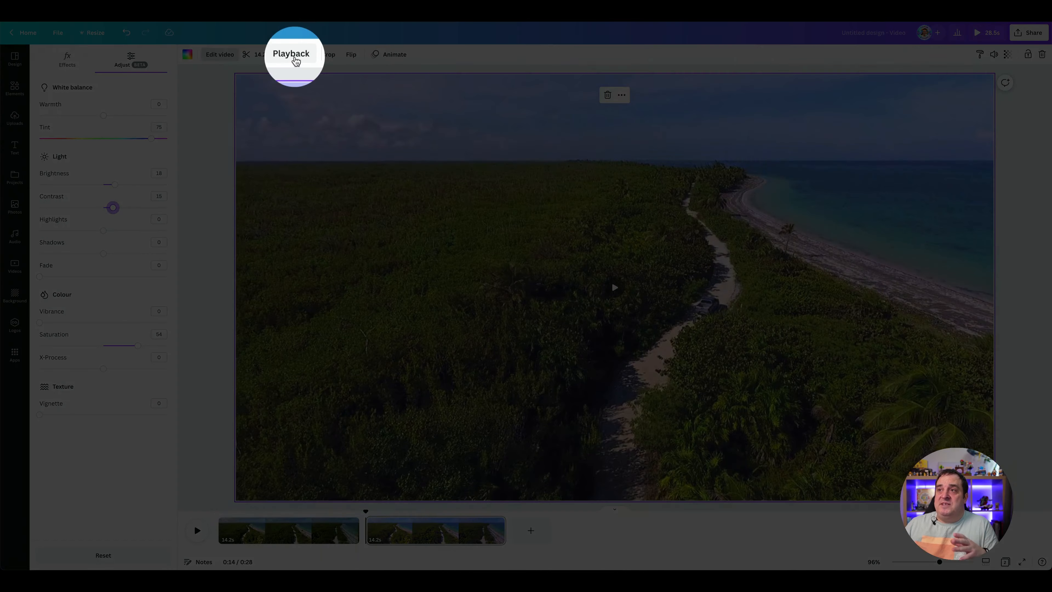
Step: Try a playback speed of 0.25 on the second clip, and set its final speed to 2
click(296, 61)
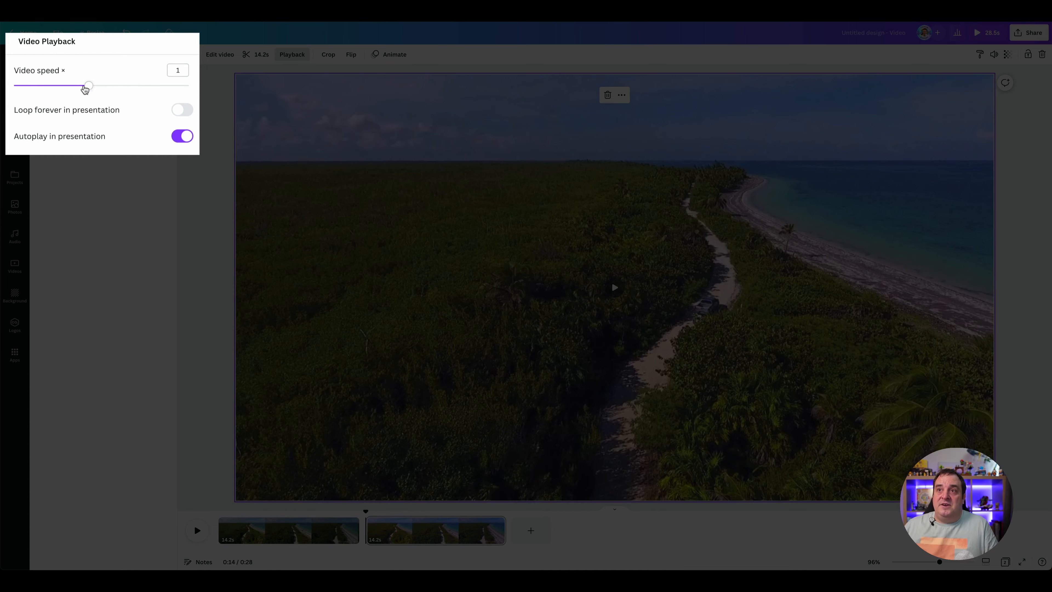
drag(85, 89, 14, 86)
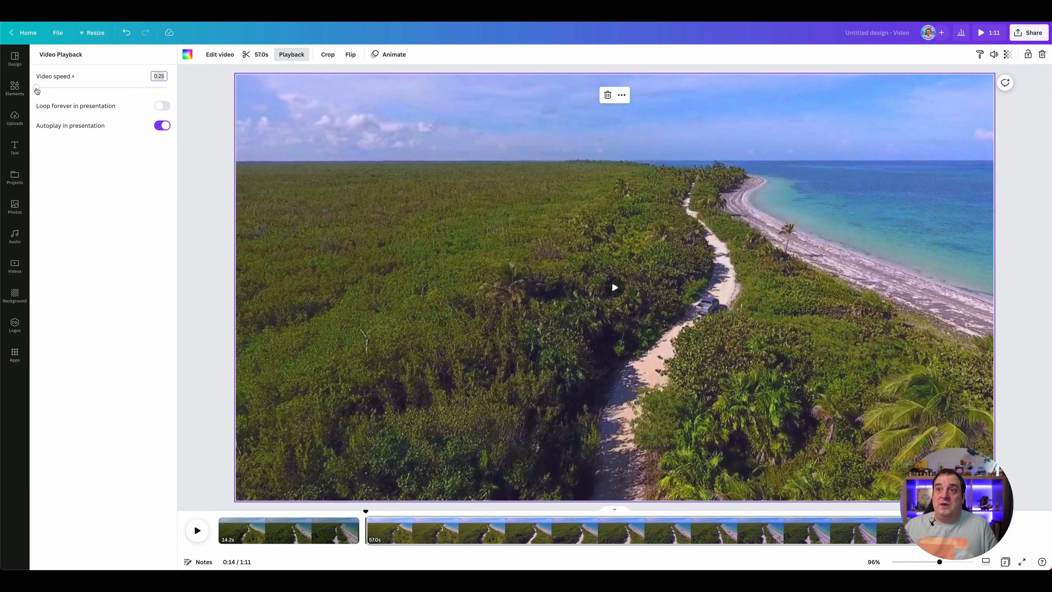
drag(36, 88, 166, 87)
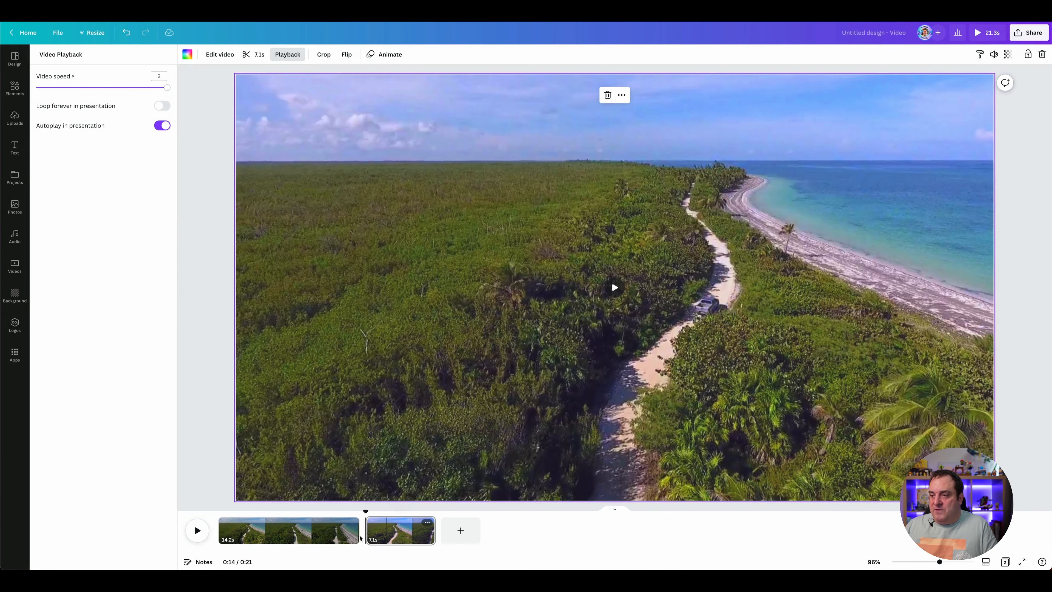
Step: Add a Dissolve transition lasting 3.5 seconds between the two clips, trying the Slide and Circle Wipe options as well
click(360, 534)
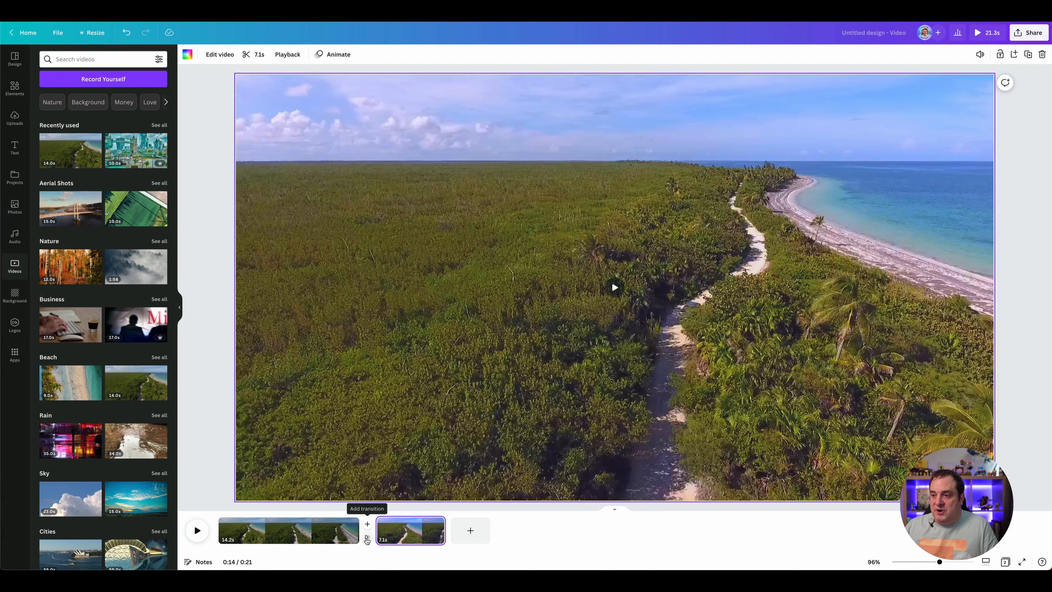
click(366, 538)
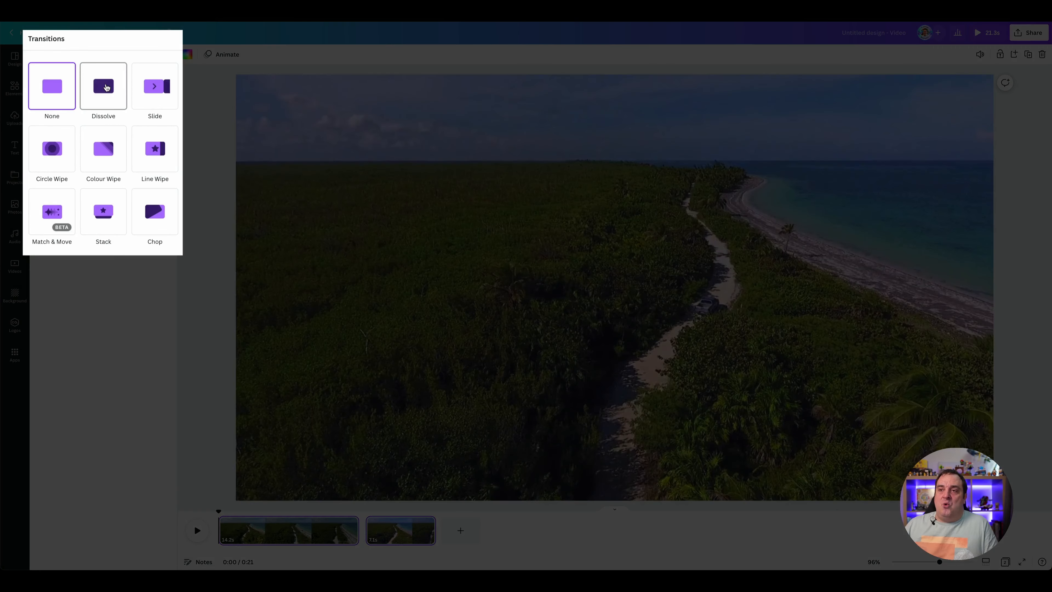
click(105, 86)
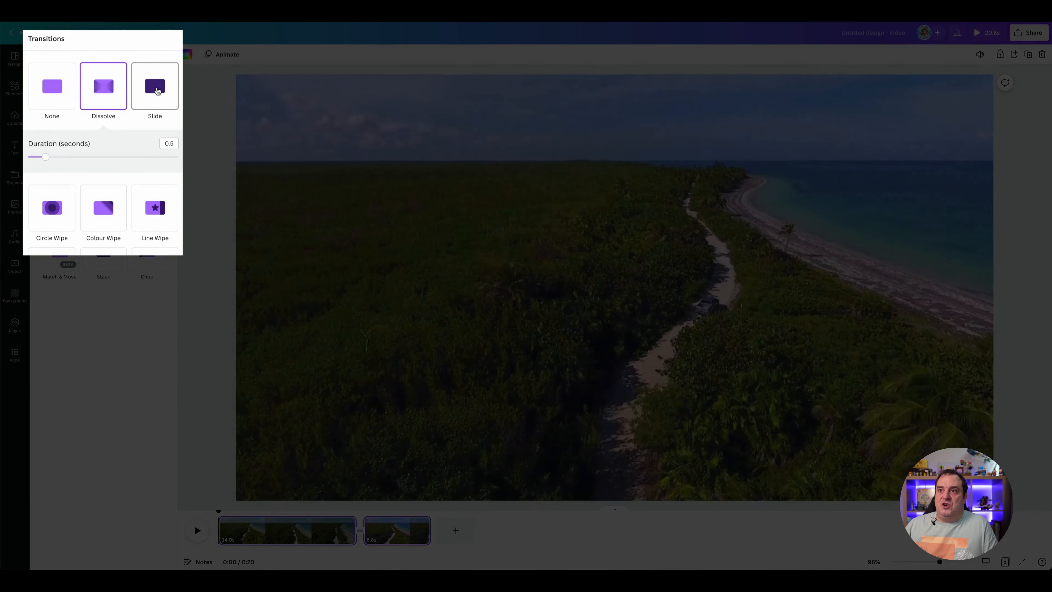
click(154, 86)
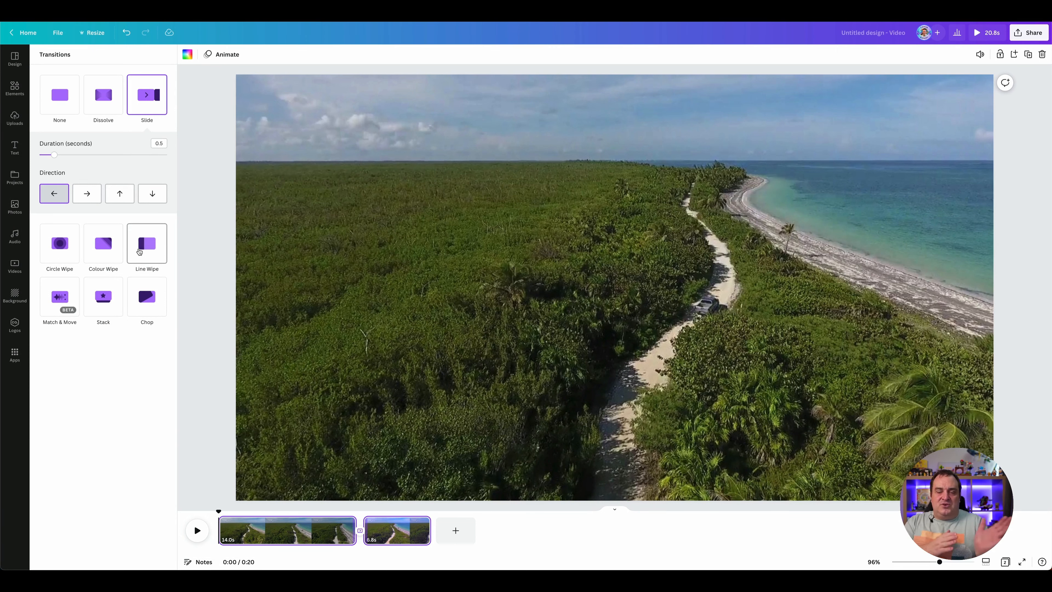
click(59, 243)
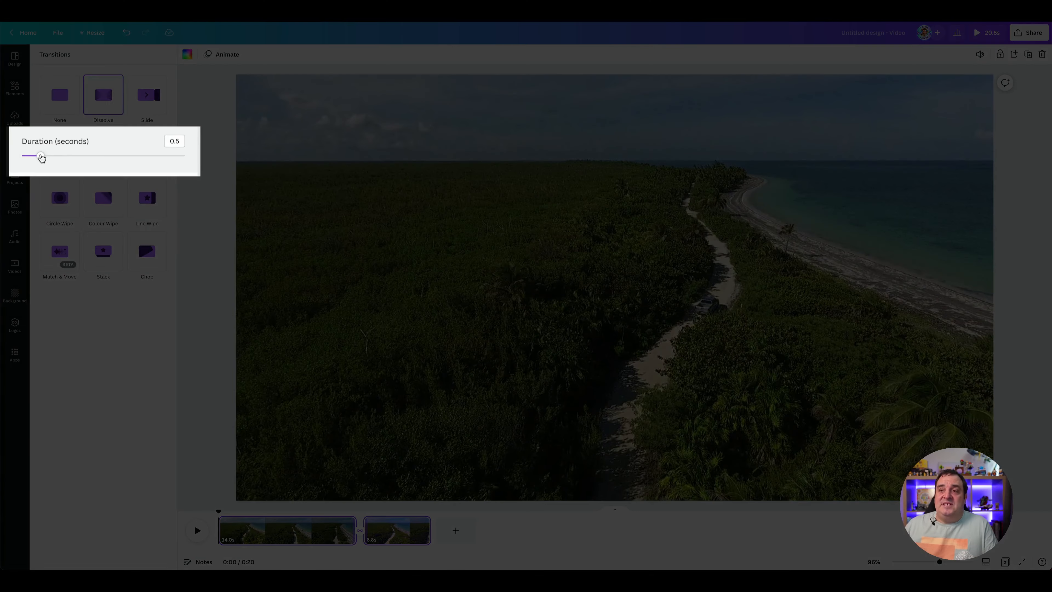
drag(162, 165, 182, 154)
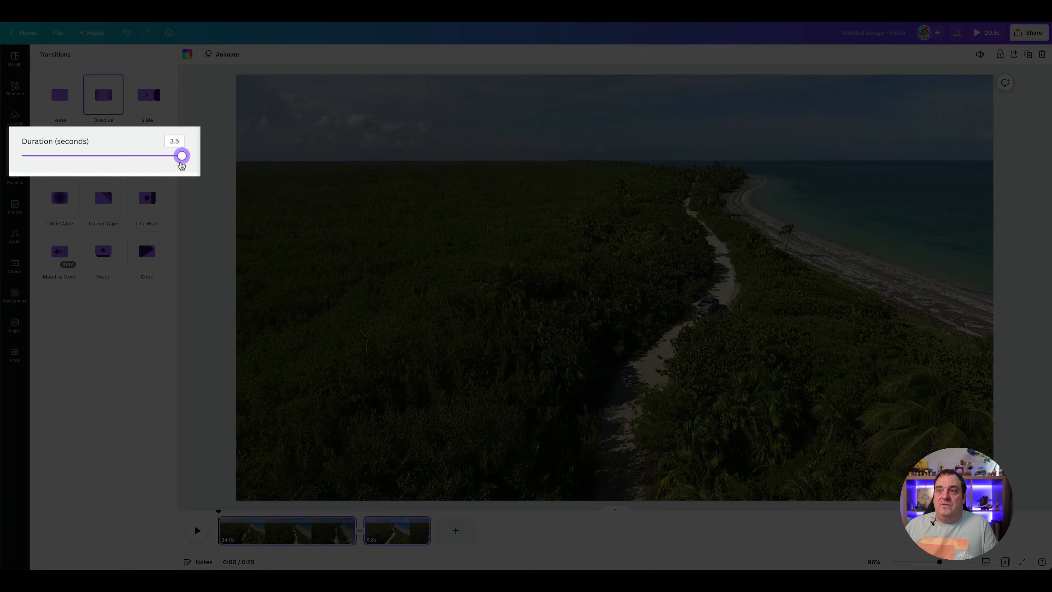
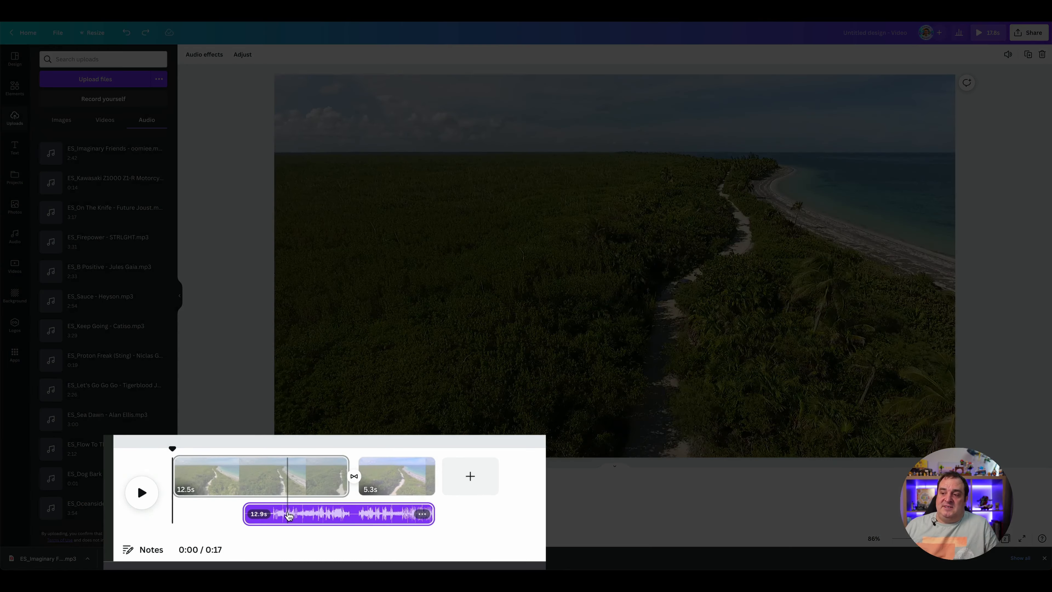
Step: Move the existing audio track to the timeline's start and add ES_Firepower - STRLGHT.mp3 as a second audio track beneath it
drag(288, 515, 205, 517)
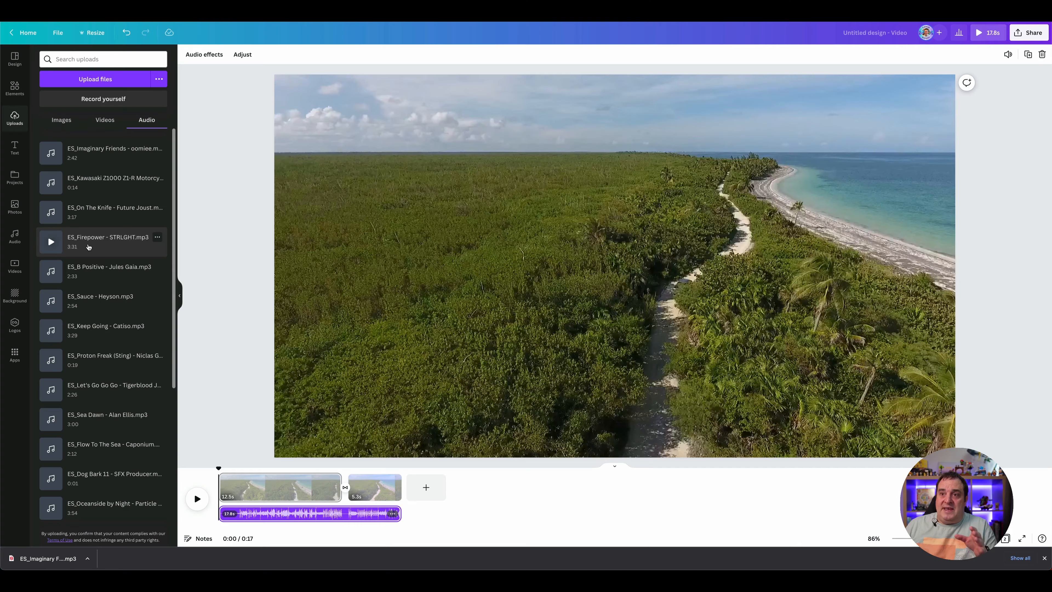
drag(88, 247, 244, 498)
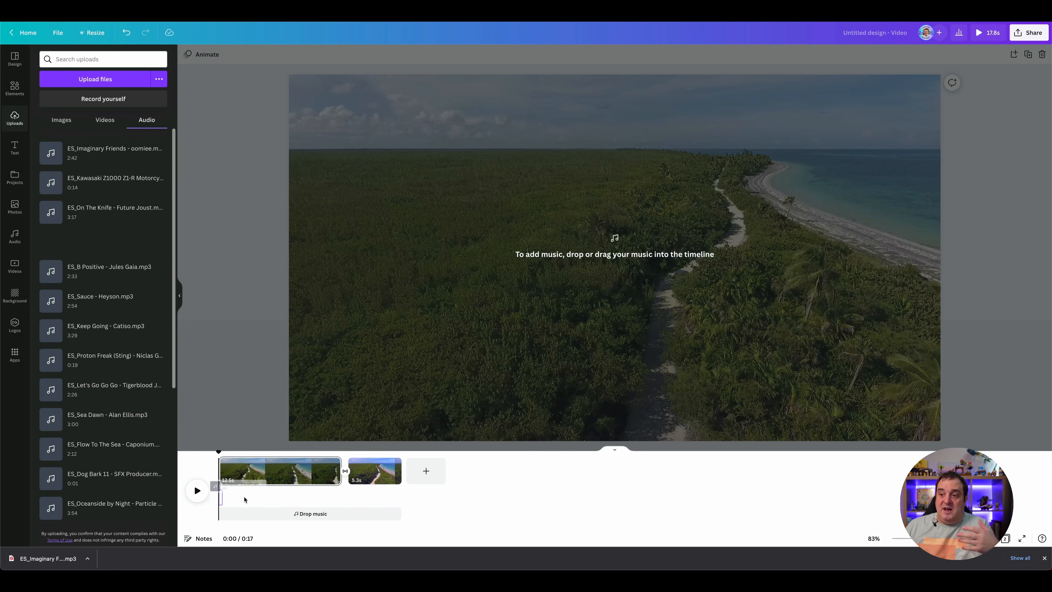
drag(244, 499, 238, 520)
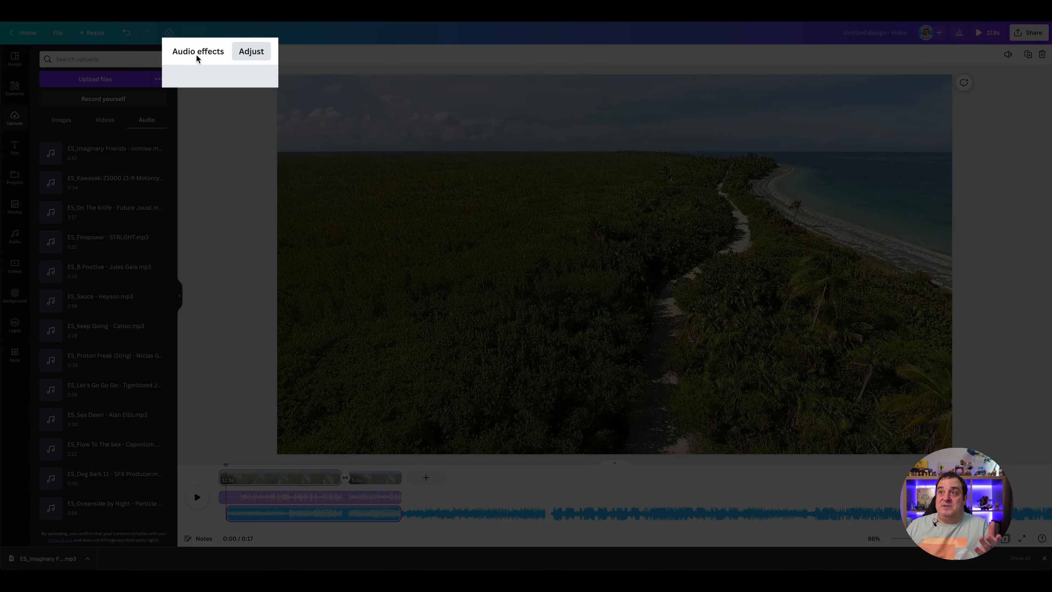
Step: Give the newly added audio track a fade-in of 3.7 seconds and a fade-out about halfway along its range
click(202, 59)
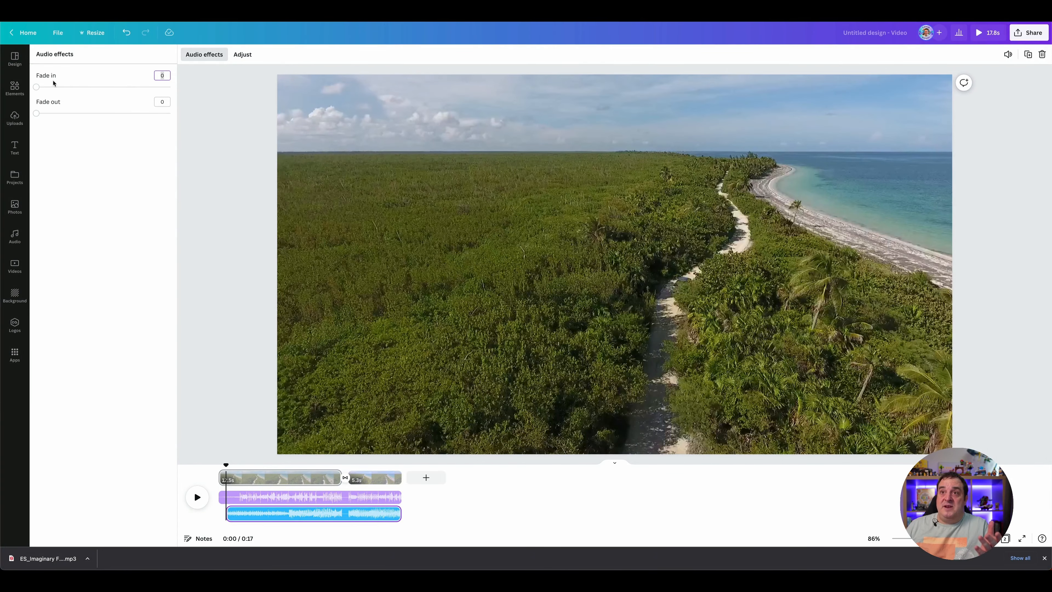
drag(37, 88, 137, 93)
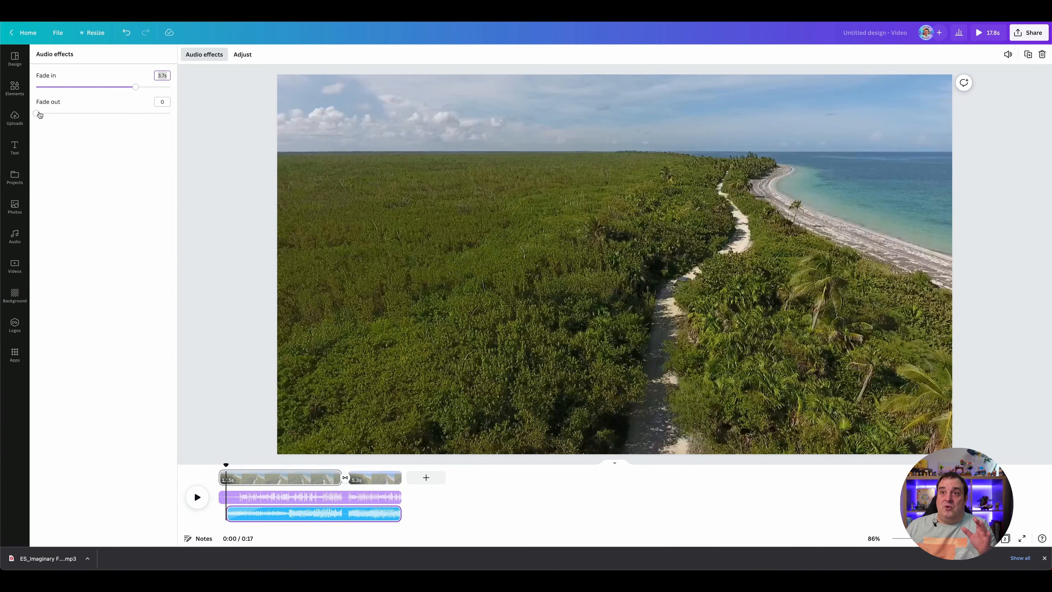
drag(40, 115, 106, 120)
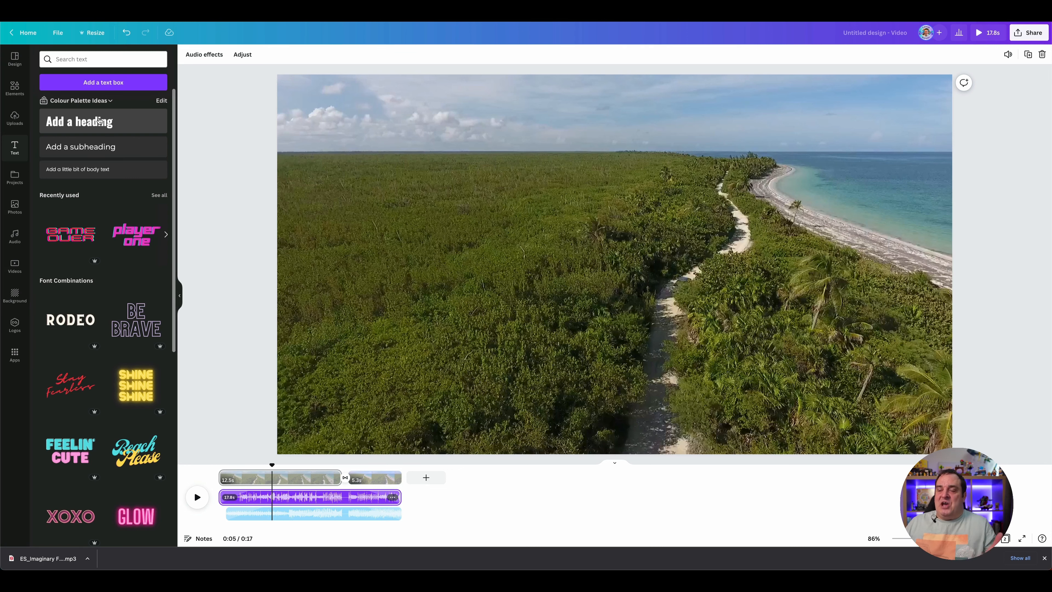
Step: Add a heading reading "Vlog Day 1" to the first clip and colour it white
click(99, 121)
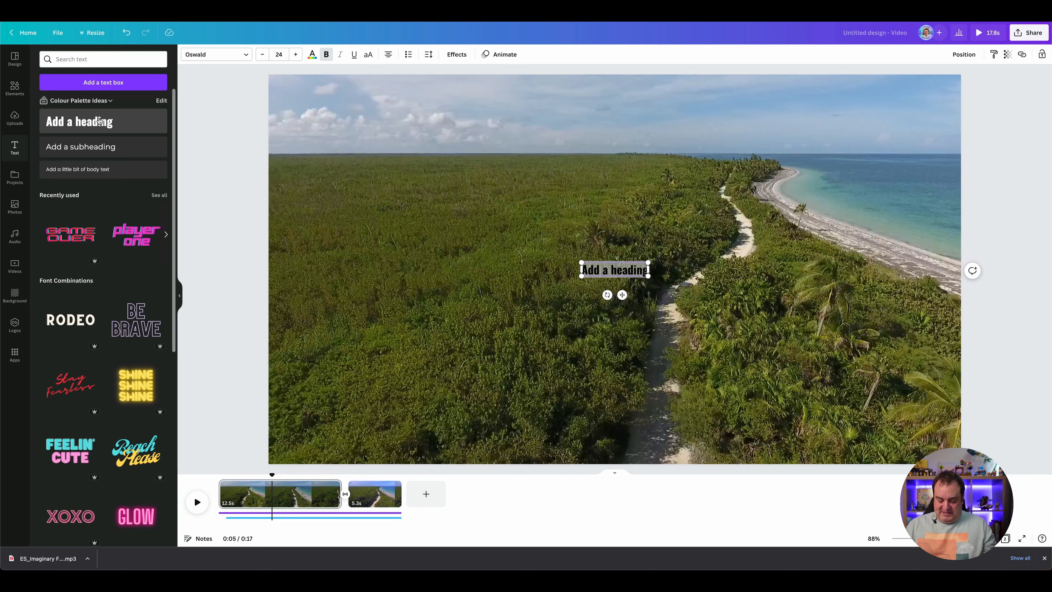
key(BackSpace)
text(Vlog Day 1)
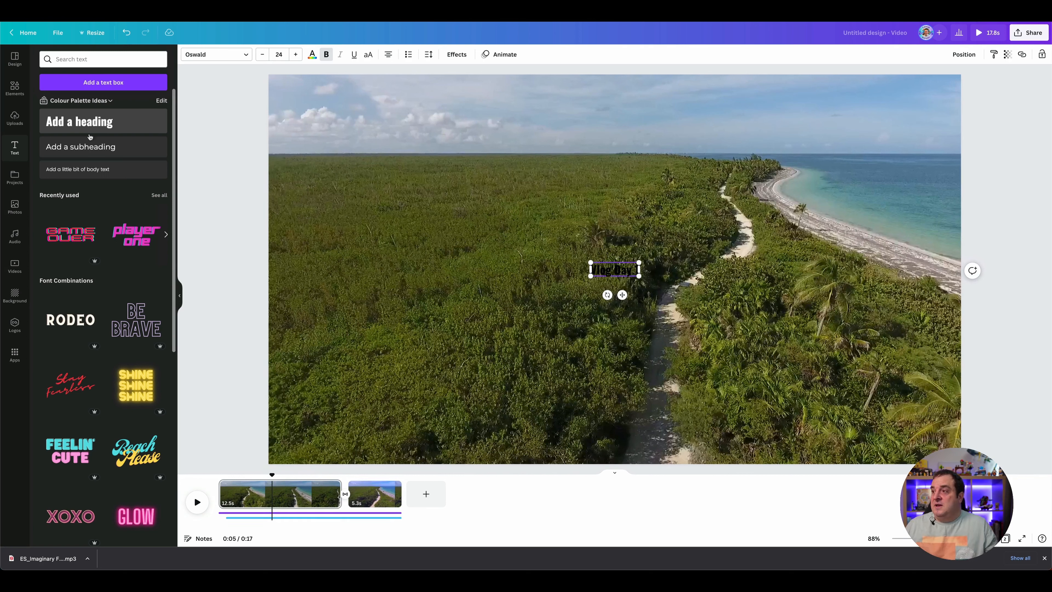
click(312, 55)
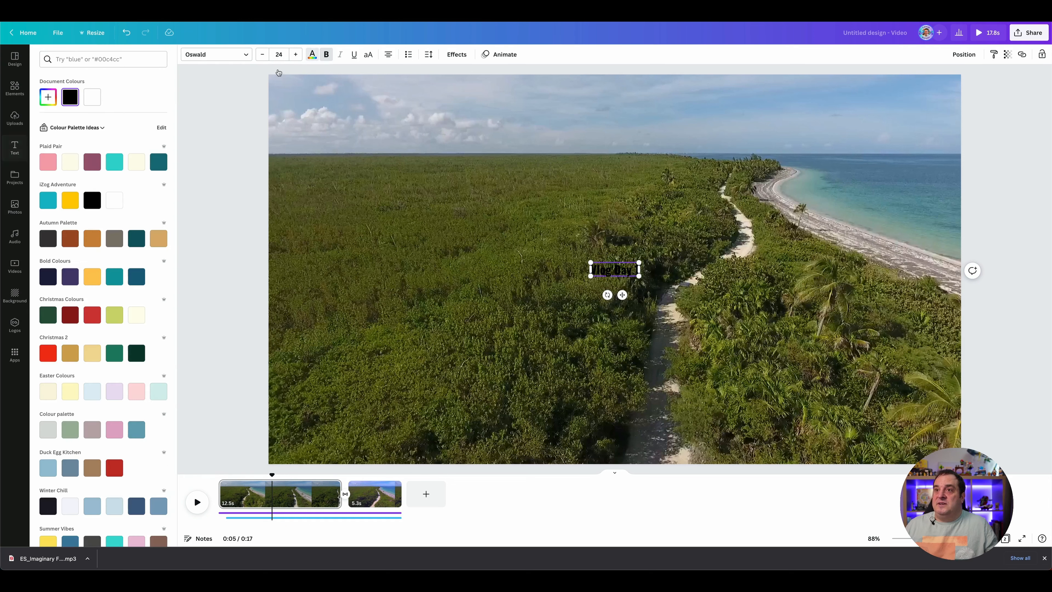
click(90, 98)
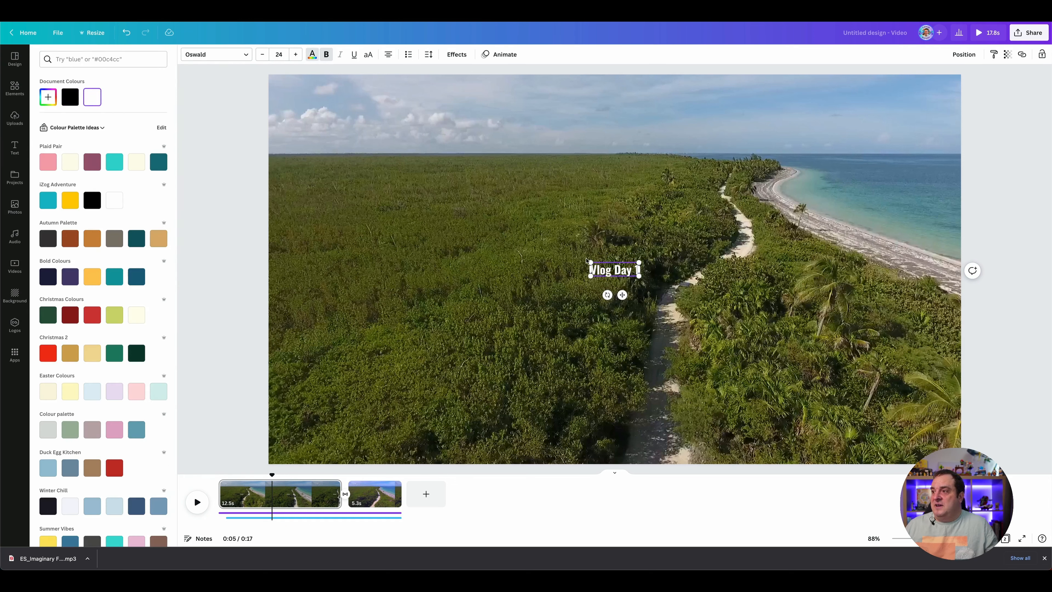
Step: Enlarge the "Vlog Day 1" heading to a font size of about 165 and centre it horizontally and vertically on the page
drag(590, 262, 423, 215)
drag(637, 275, 755, 309)
click(965, 54)
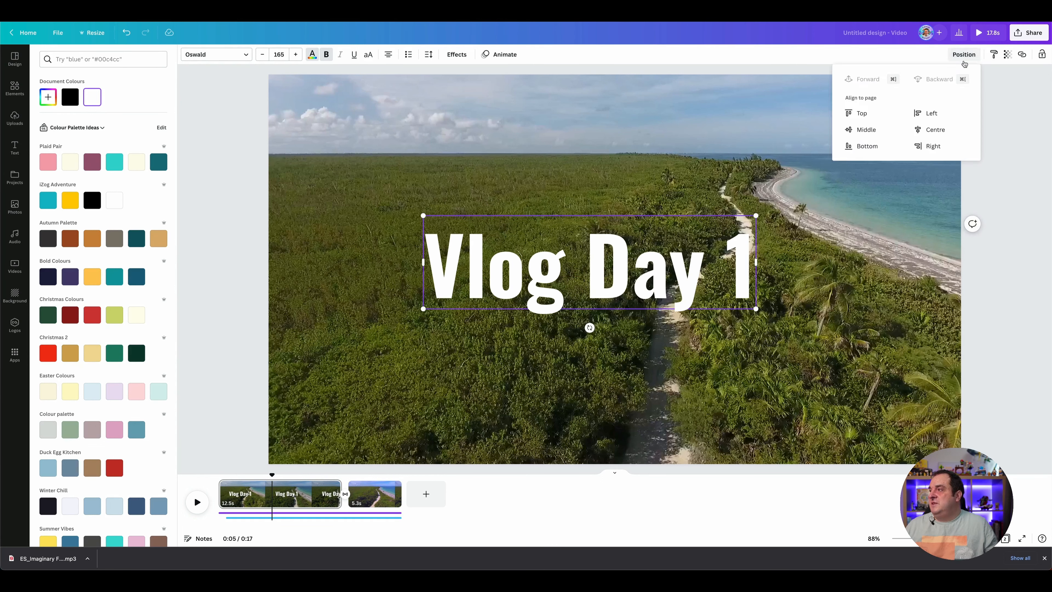
click(923, 129)
click(862, 130)
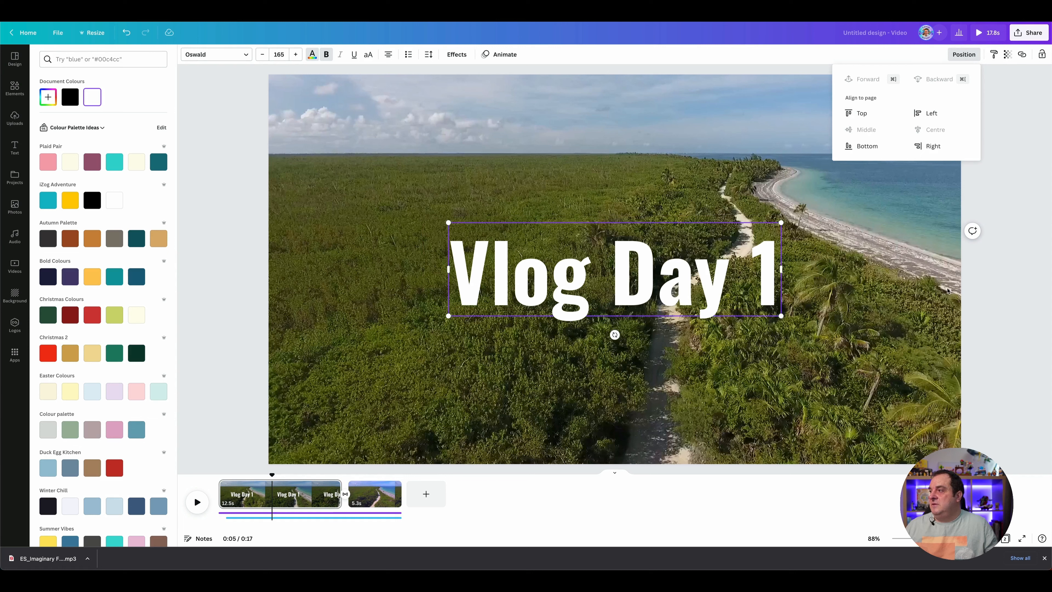
click(1018, 292)
click(1016, 291)
click(609, 173)
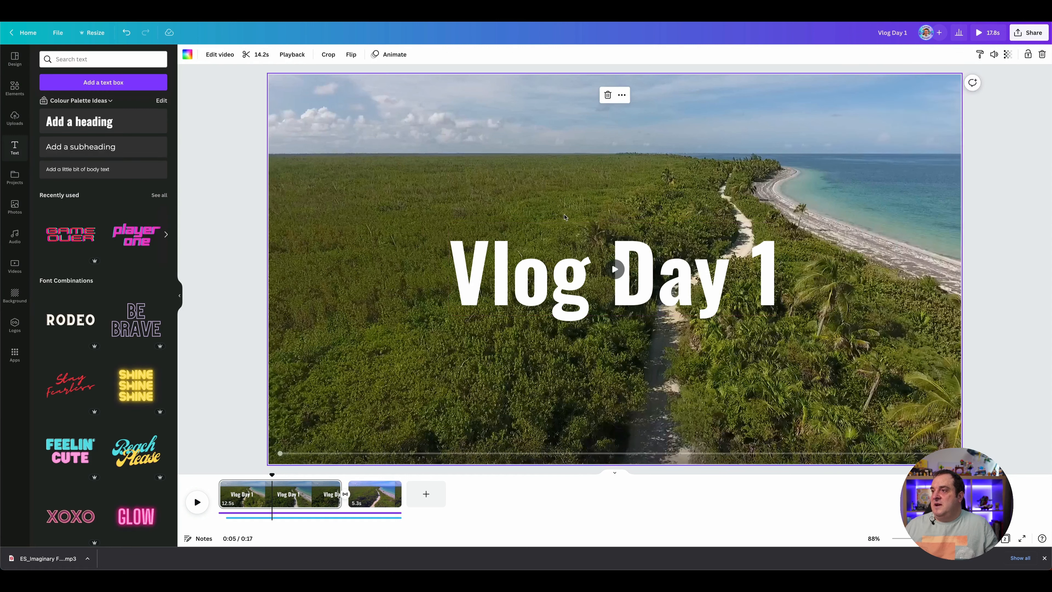
Step: Apply the Lift effect to the "Vlog Day 1" heading
click(611, 263)
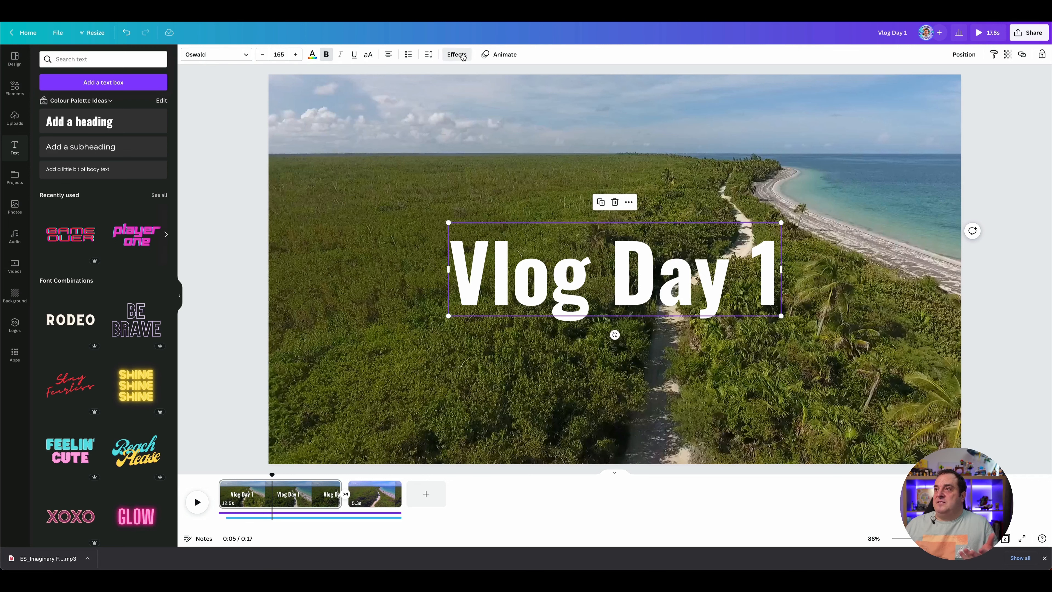
click(462, 56)
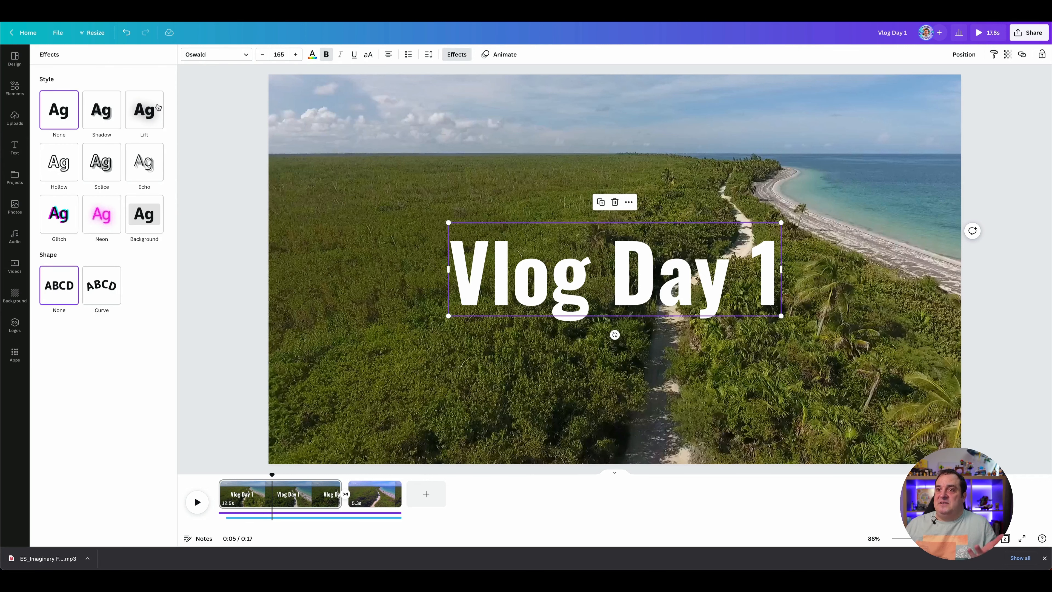
click(148, 111)
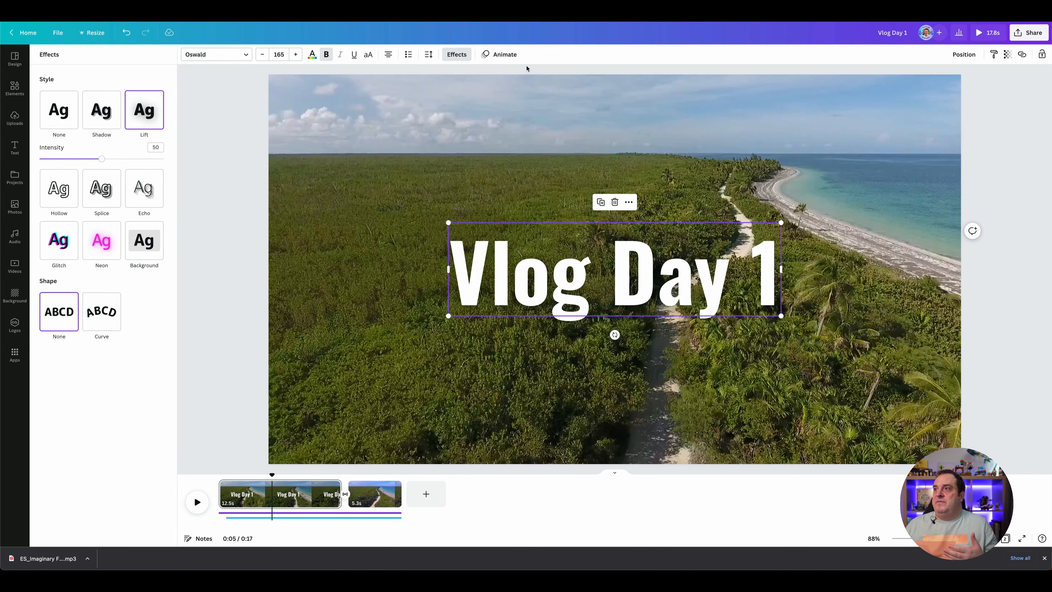
Step: Animate the heading with Typewriter on enter only, with the speed at about three quarters and the Word writing style
click(504, 55)
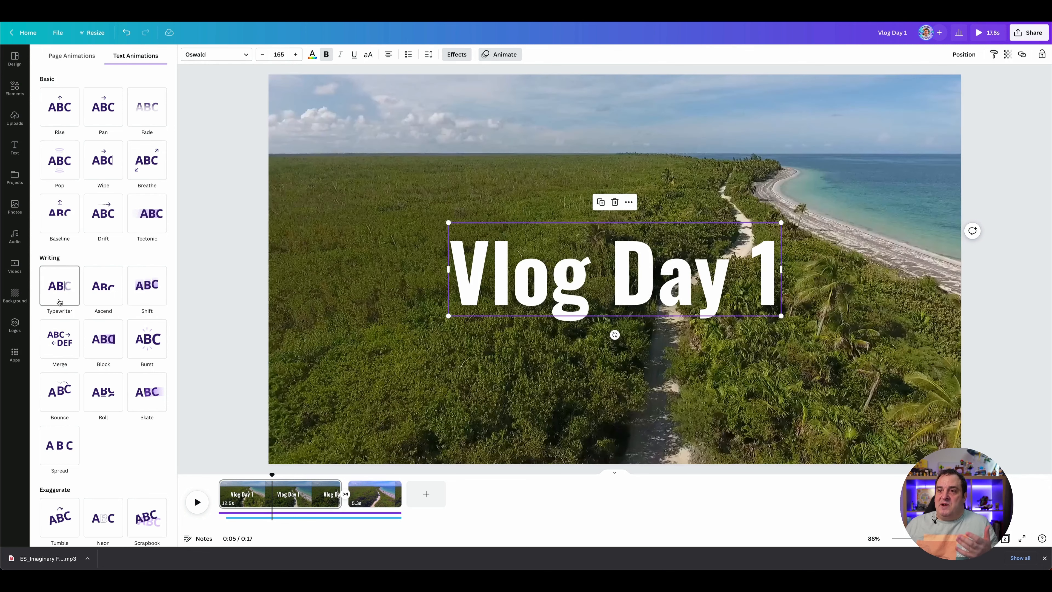
click(59, 301)
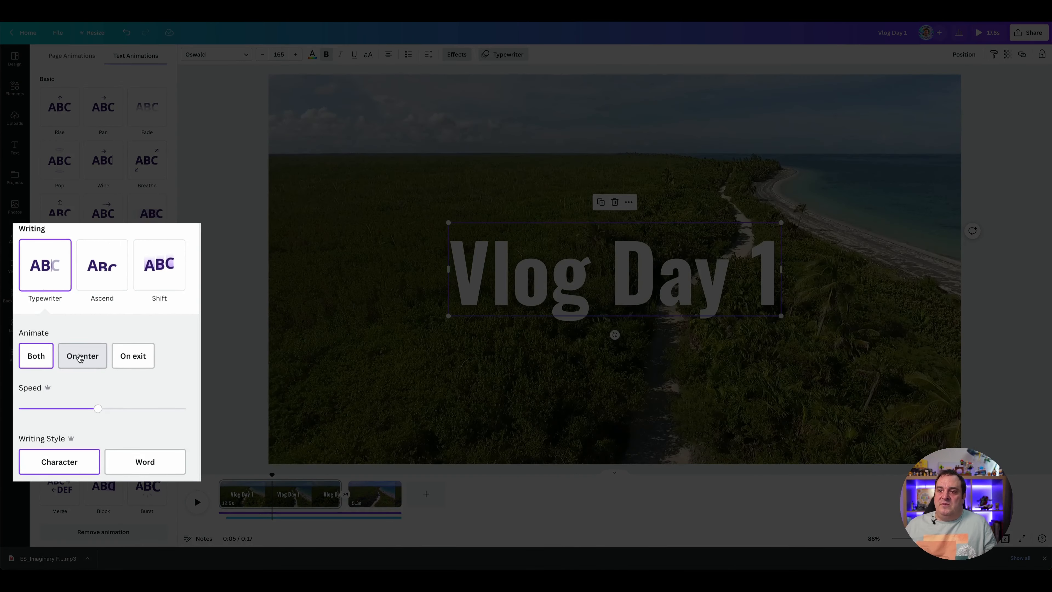
click(132, 356)
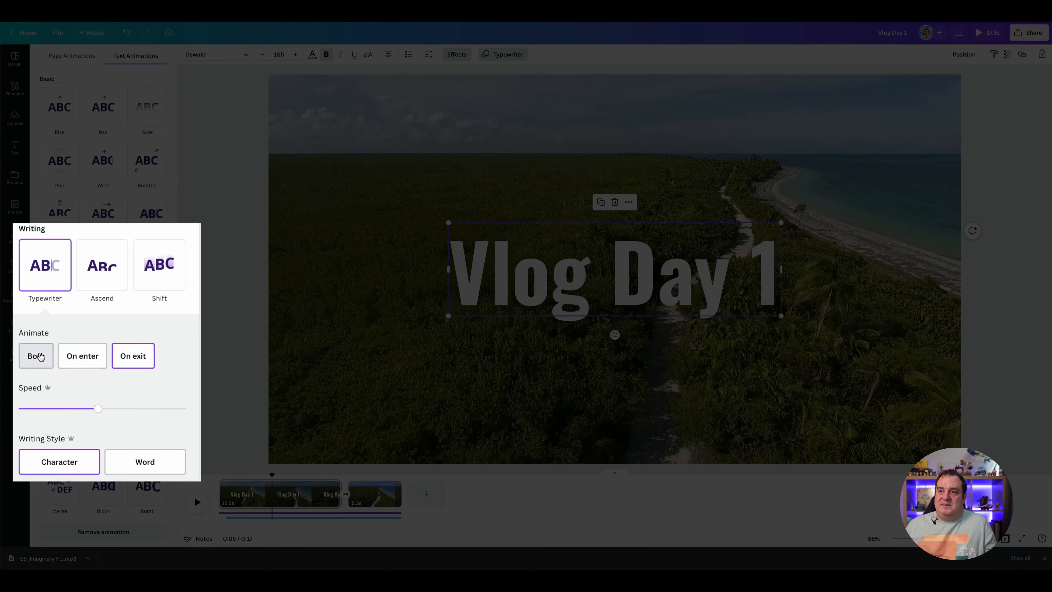
click(87, 358)
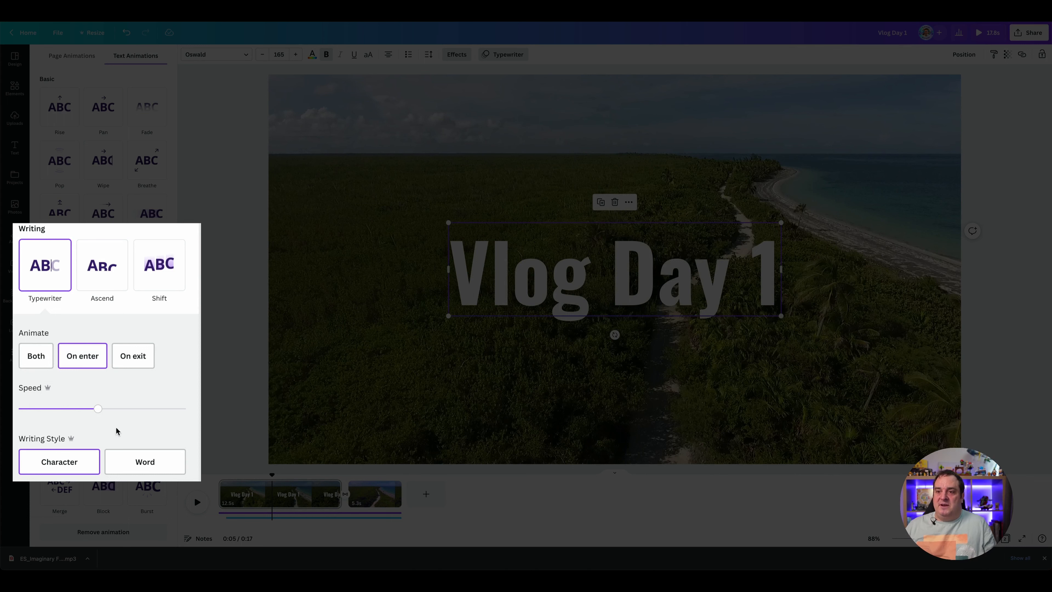
drag(98, 410, 143, 418)
click(142, 439)
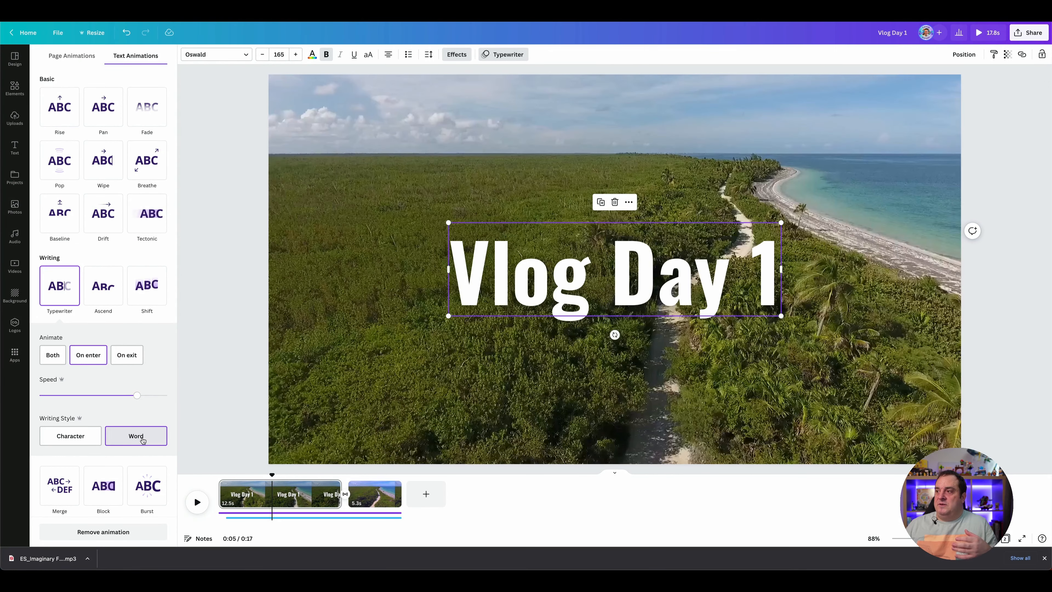
click(222, 368)
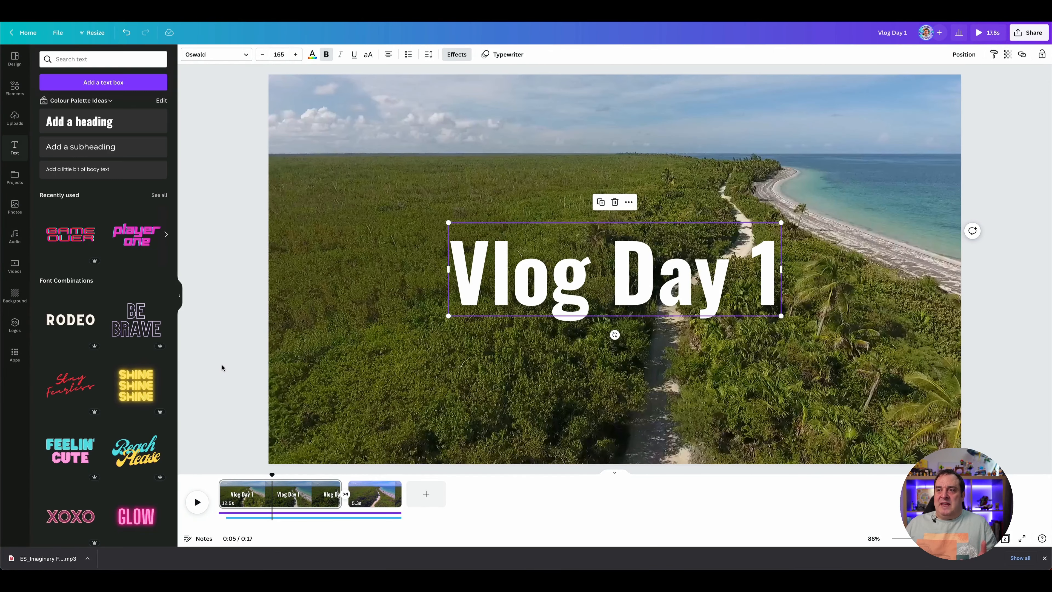
Step: Add the text "Driving along the beach", enlarge it to a font size of about 51, and centre it beneath the heading
click(358, 293)
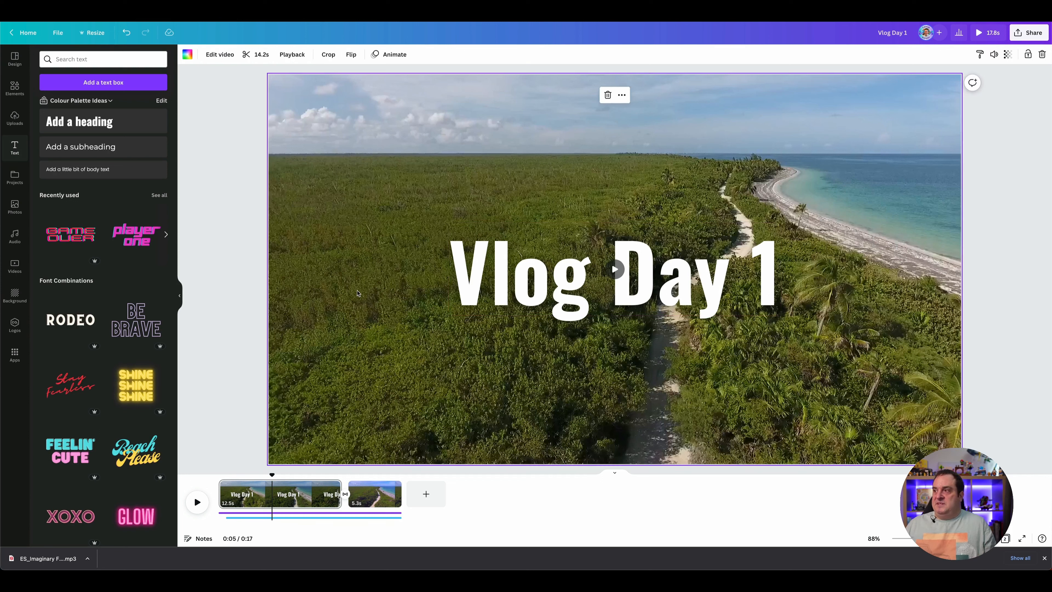
text(tDrive)
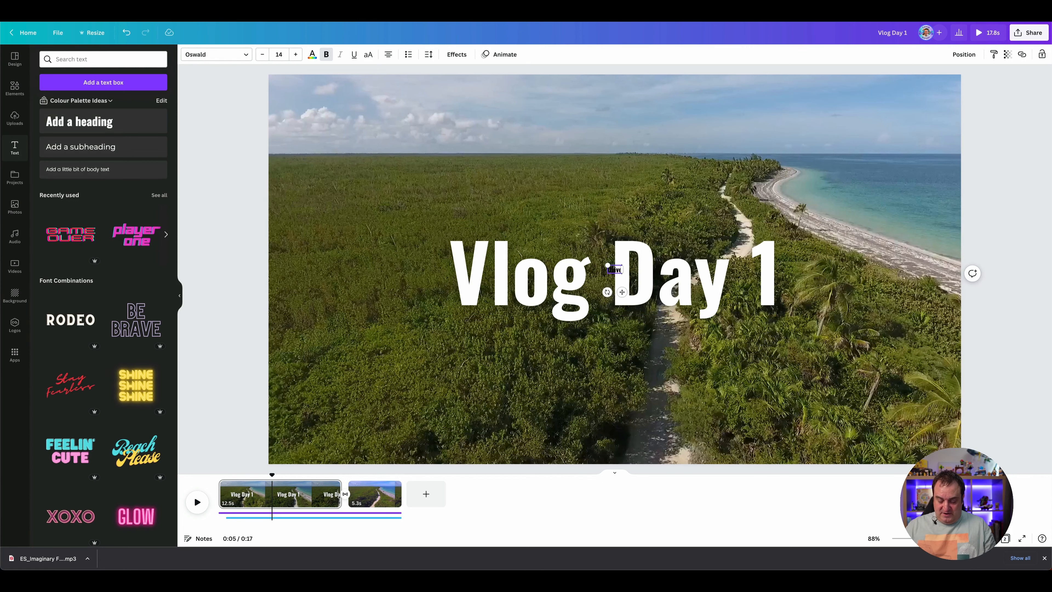
text(ng along the beach)
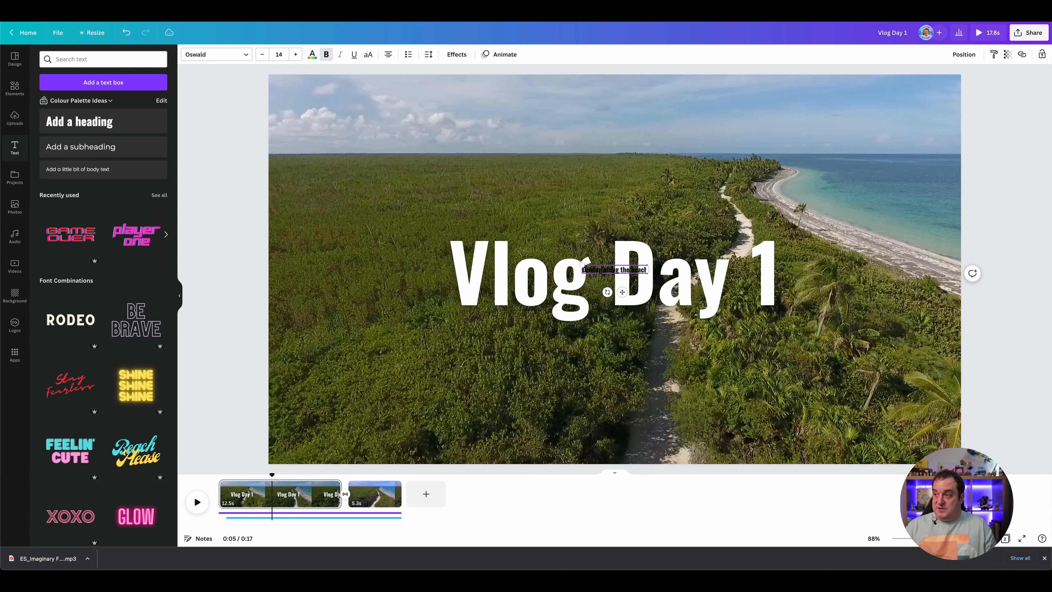
drag(580, 264, 409, 244)
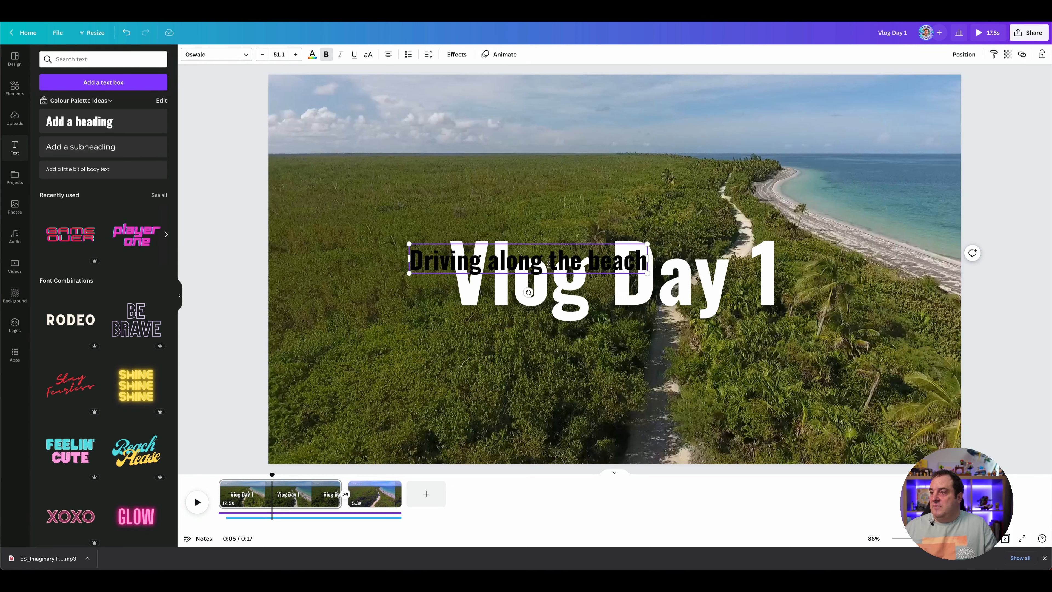
click(594, 177)
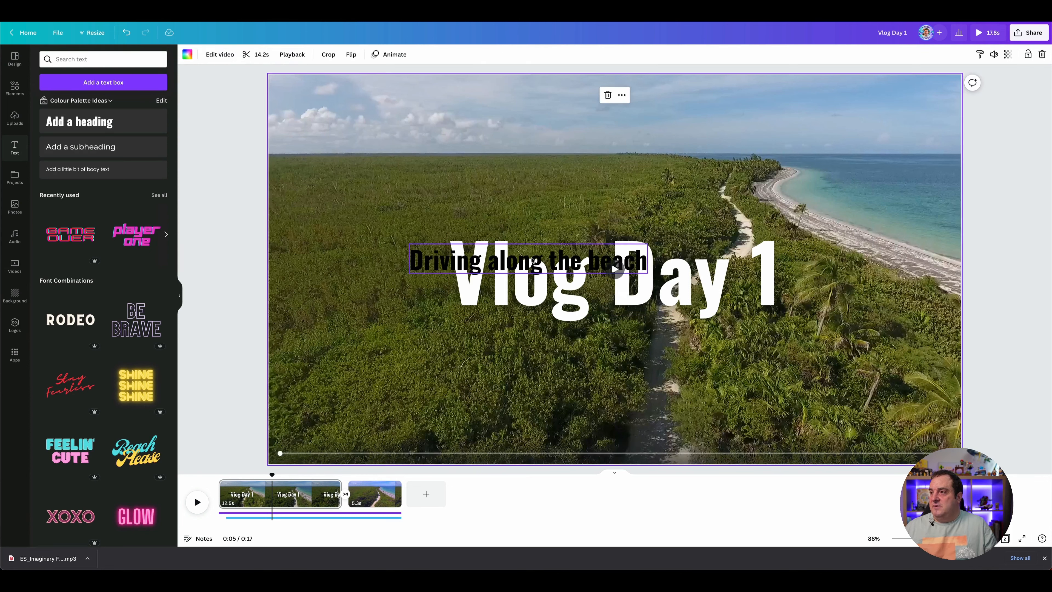
drag(533, 261, 616, 348)
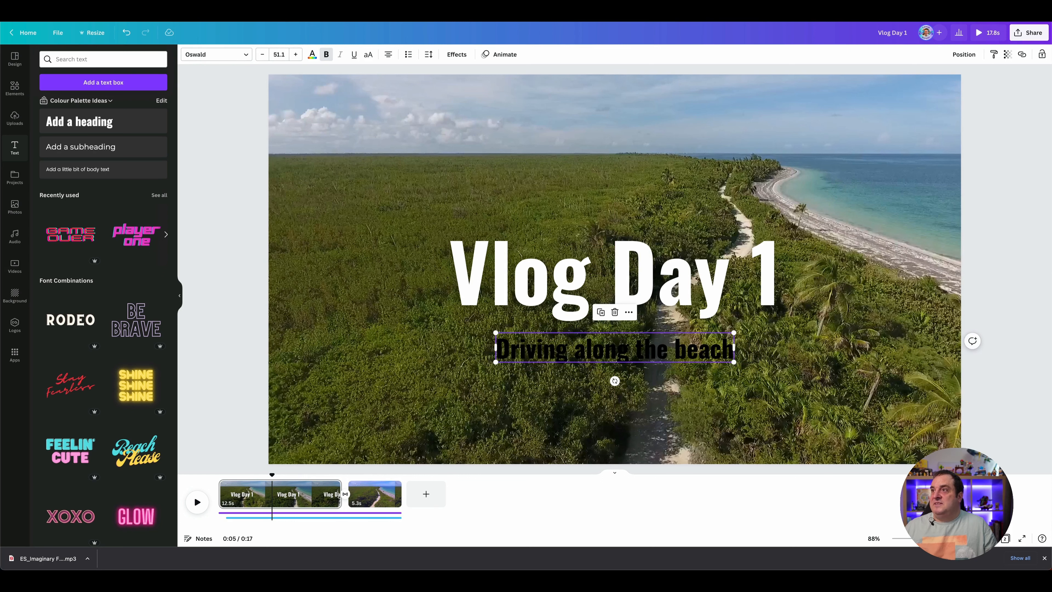
Step: Apply the Lift effect to the "Driving along the beach" text and colour it white
click(495, 53)
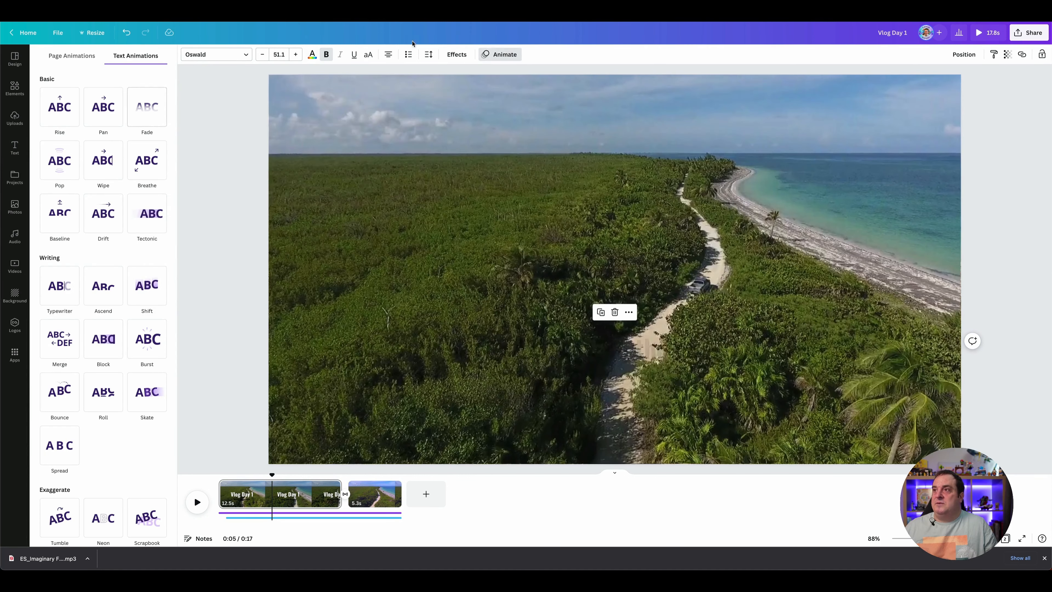
click(455, 55)
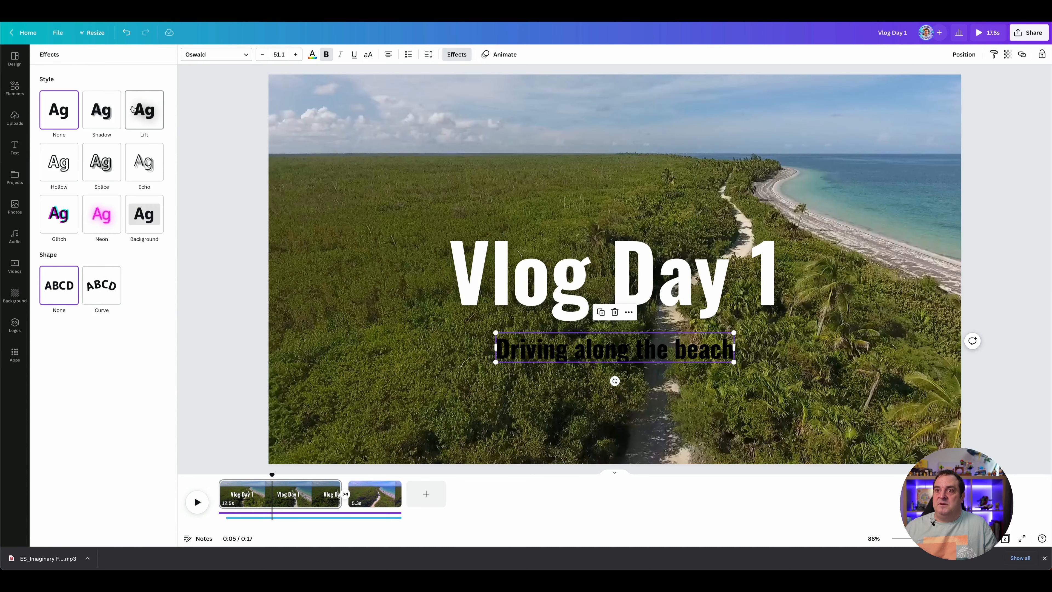
click(143, 112)
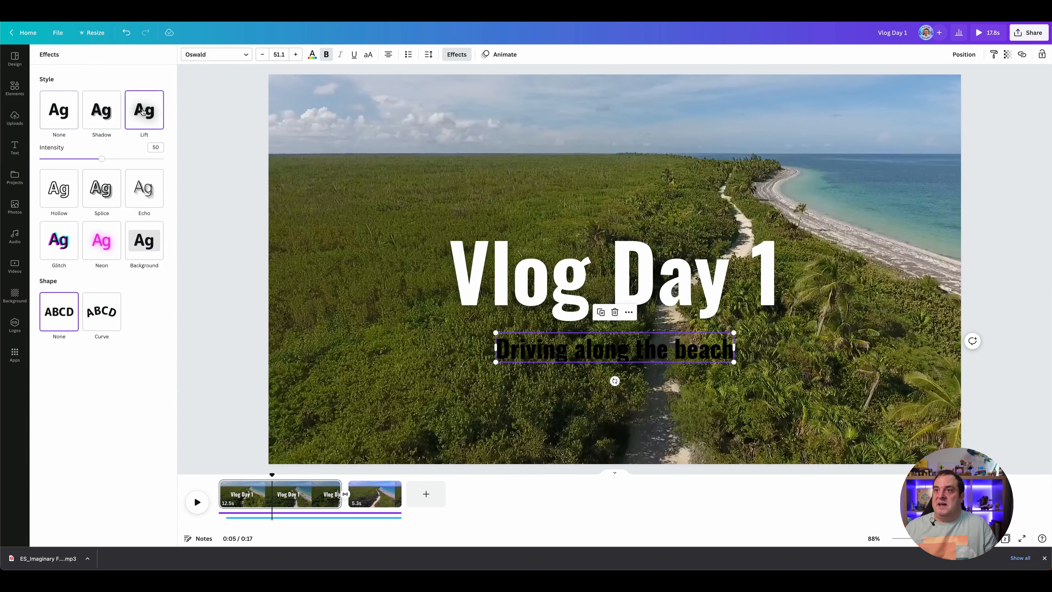
click(313, 56)
click(92, 101)
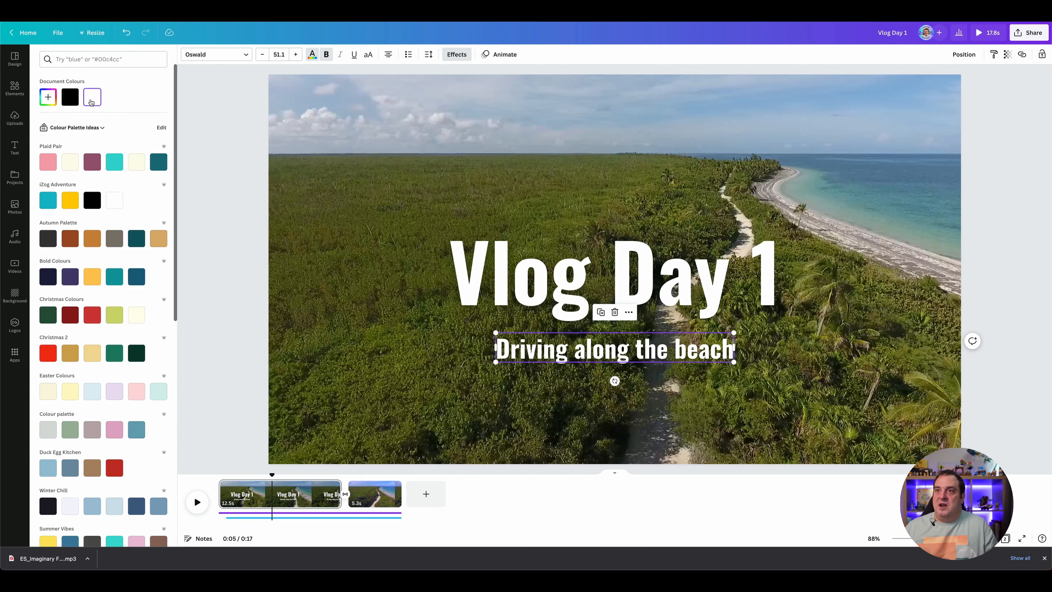
click(220, 128)
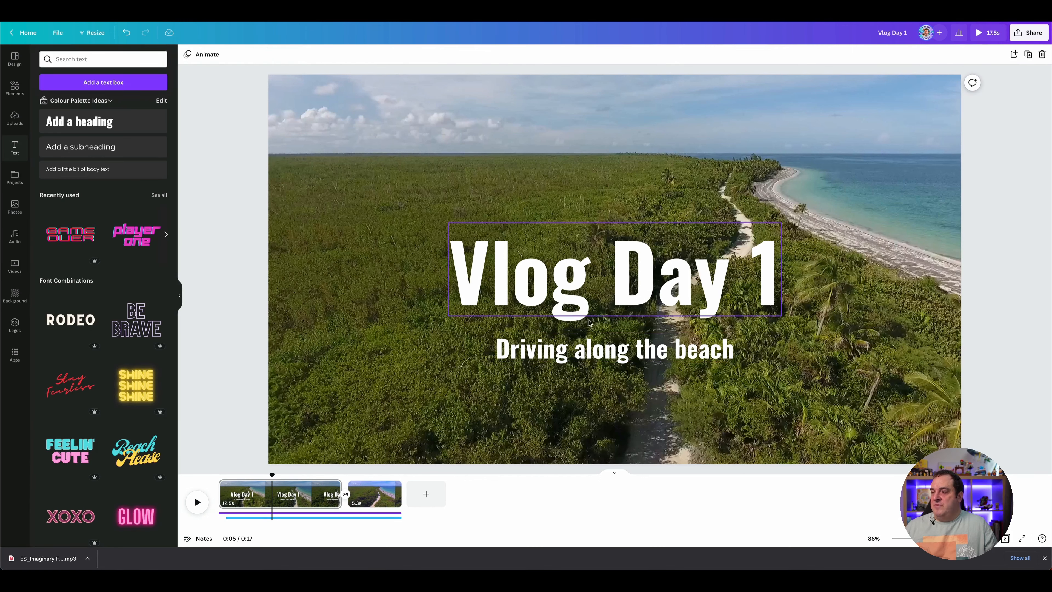
Step: Apply the Typewriter text animation to the "Driving along the beach" line
click(621, 348)
click(519, 56)
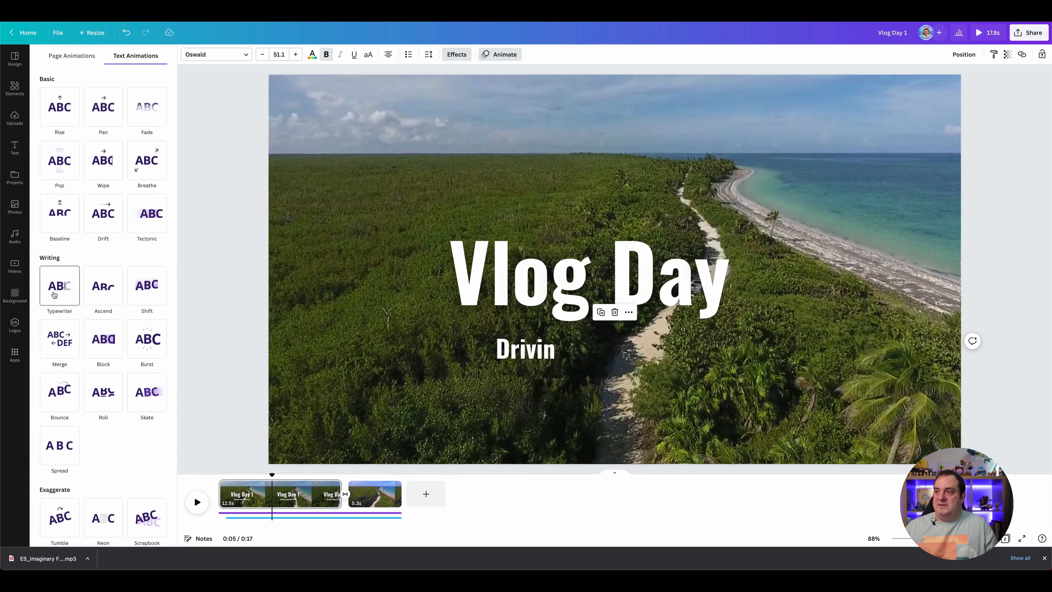
click(54, 295)
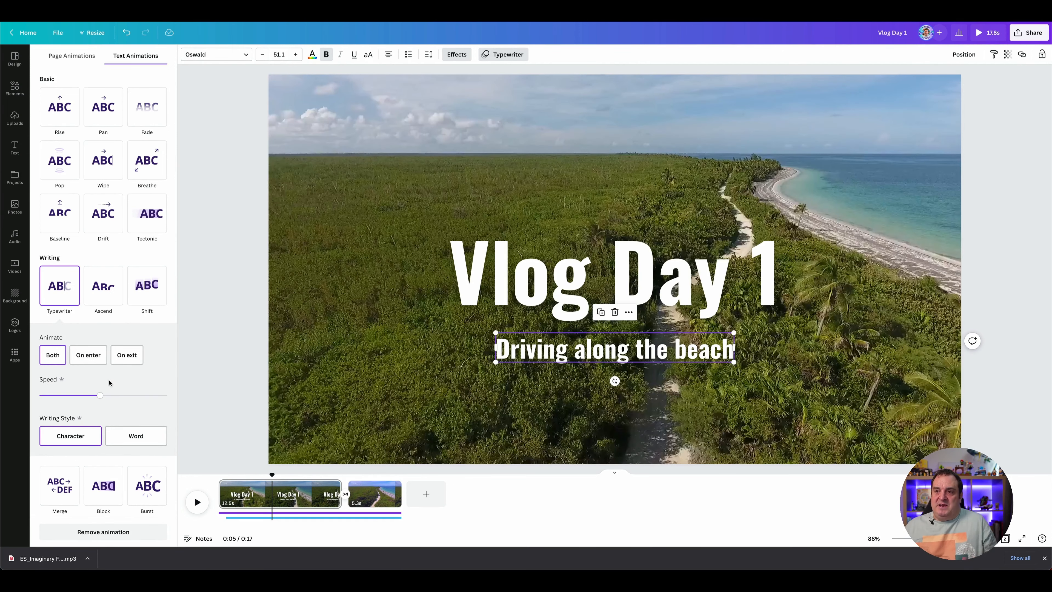
Step: Limit the Typewriter animation of the "Driving along the beach" text to on enter only
click(89, 362)
click(241, 387)
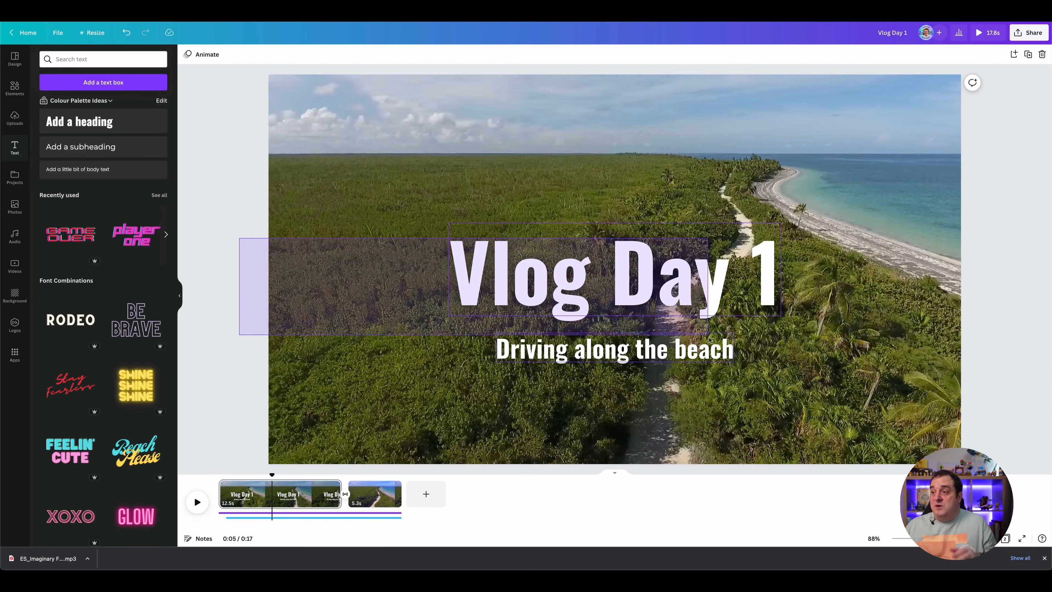
Step: Show the timing of both title texts on the timeline and shorten the "Vlog Day 1" heading so it ends at about 0:03
click(643, 260)
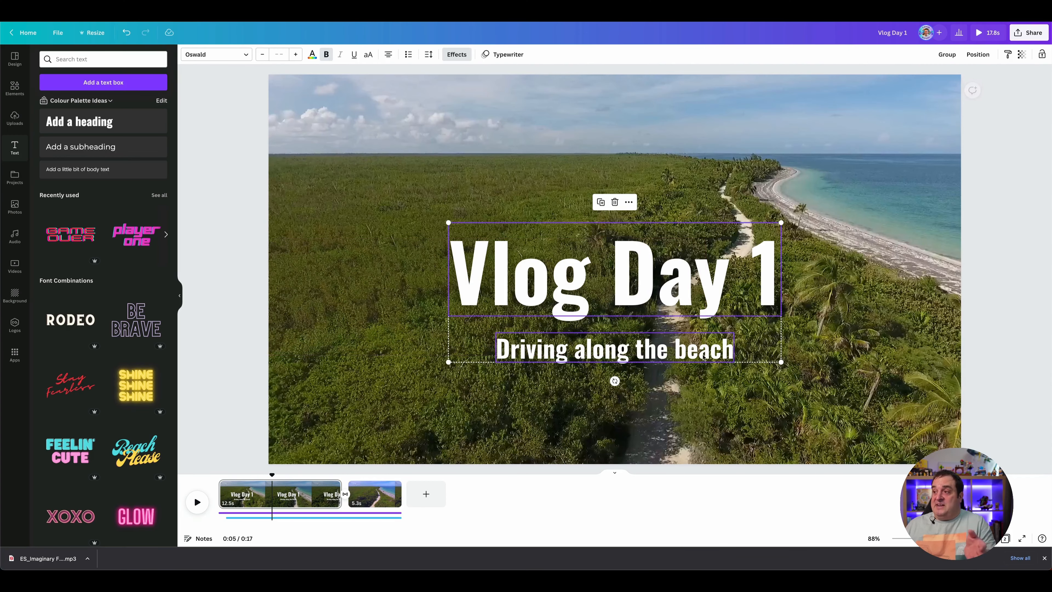
right_click(644, 260)
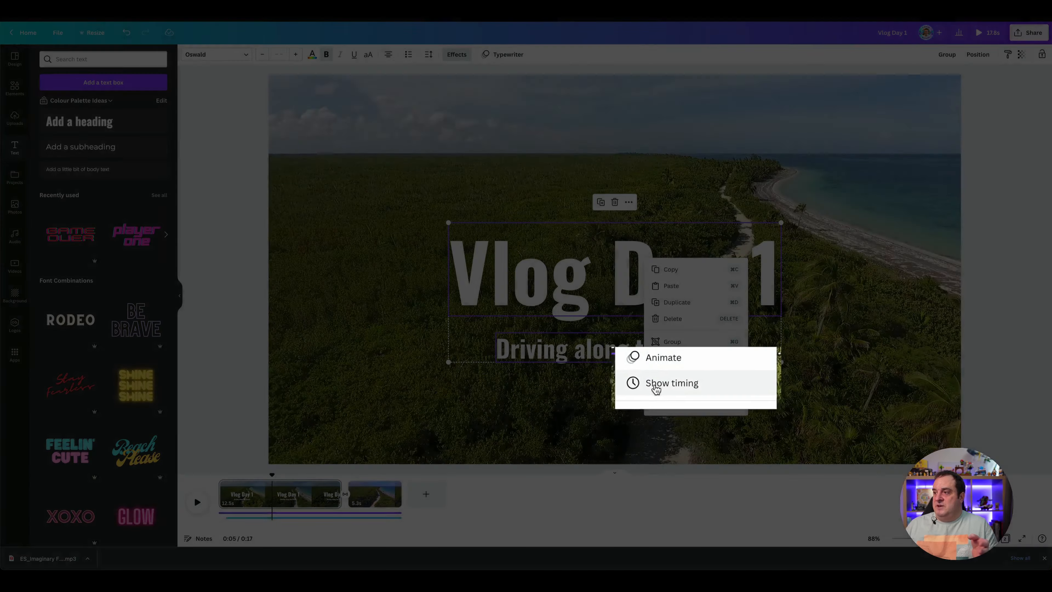
click(669, 382)
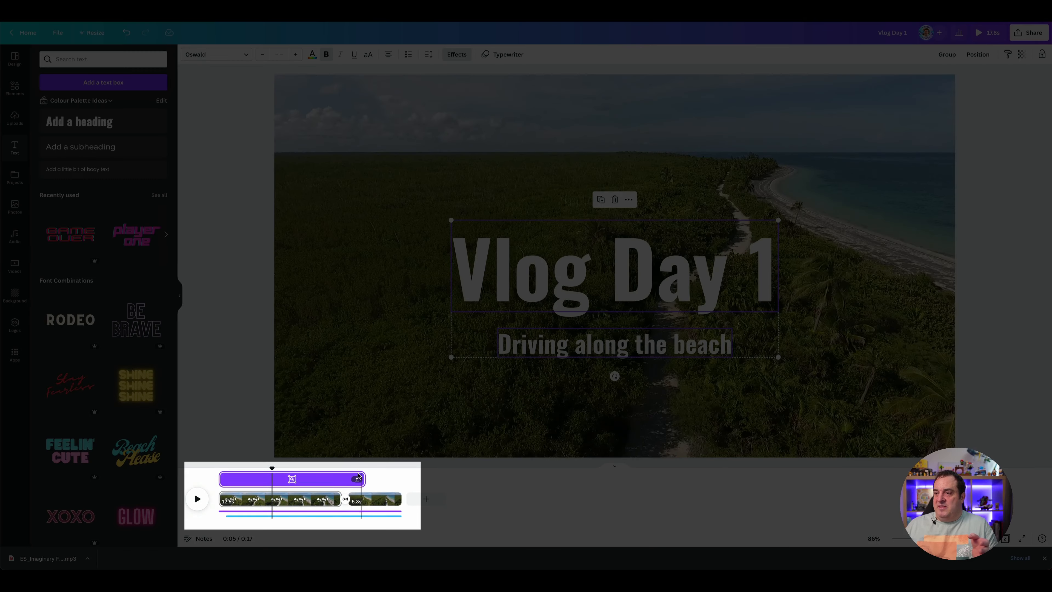
click(357, 478)
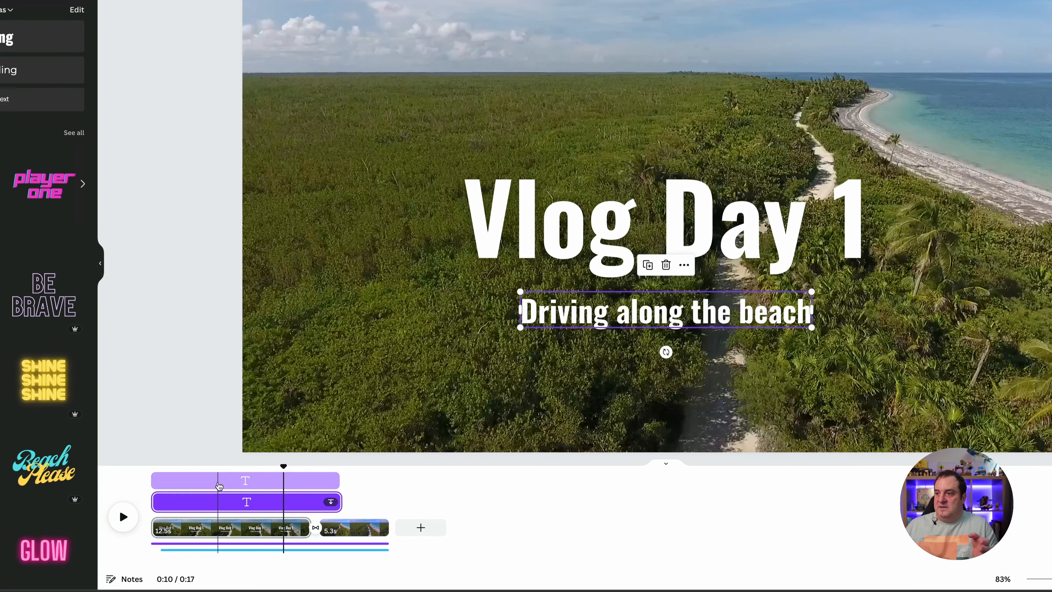
click(349, 466)
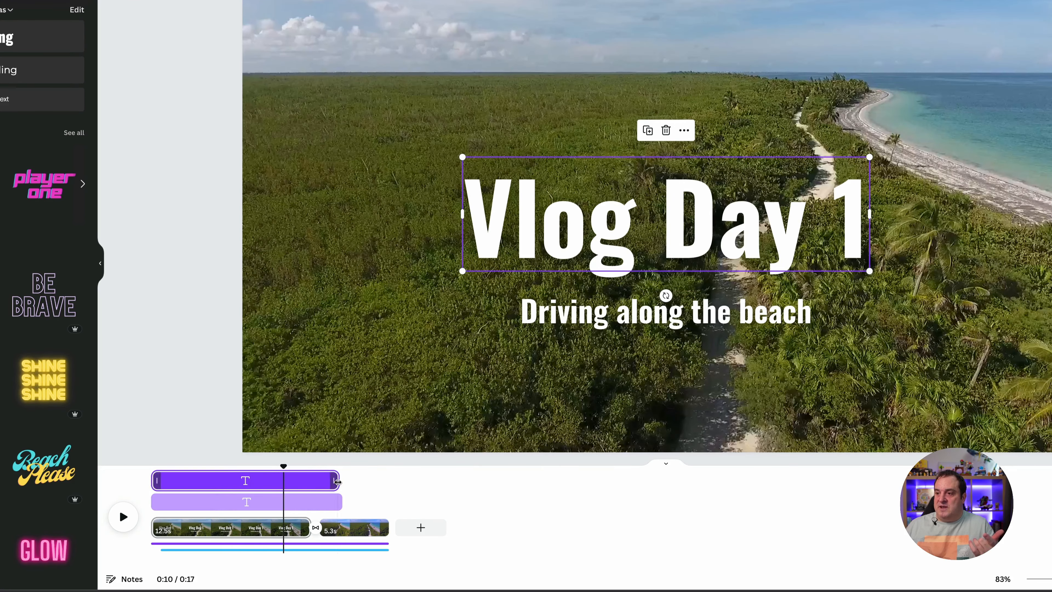
drag(330, 481, 185, 475)
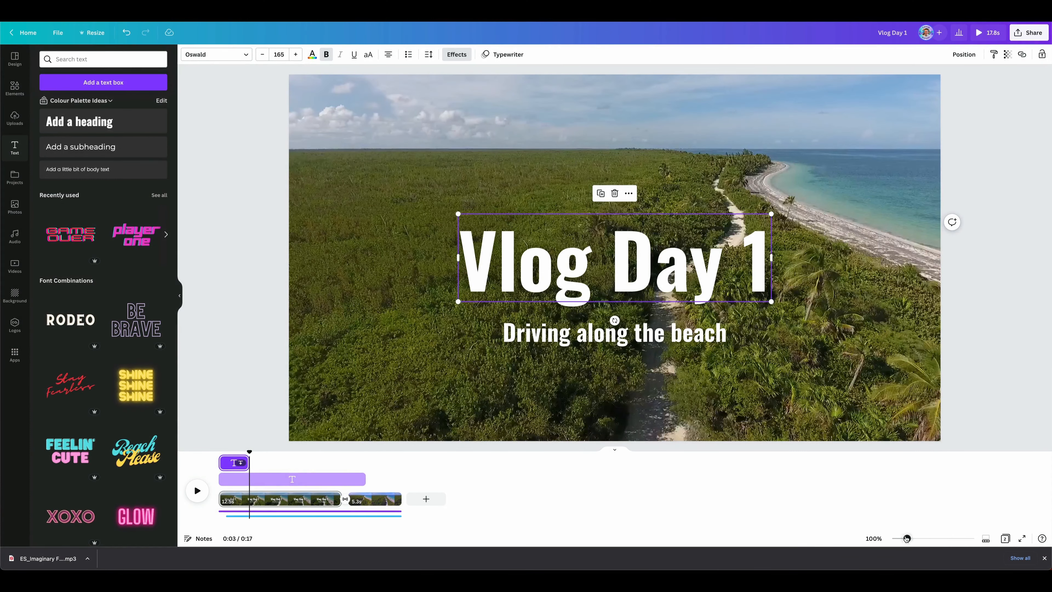
Step: Trim the "Driving along the beach" text to start slightly after the heading and end with it at about 0:03, and preview the opening titles
drag(906, 538, 955, 539)
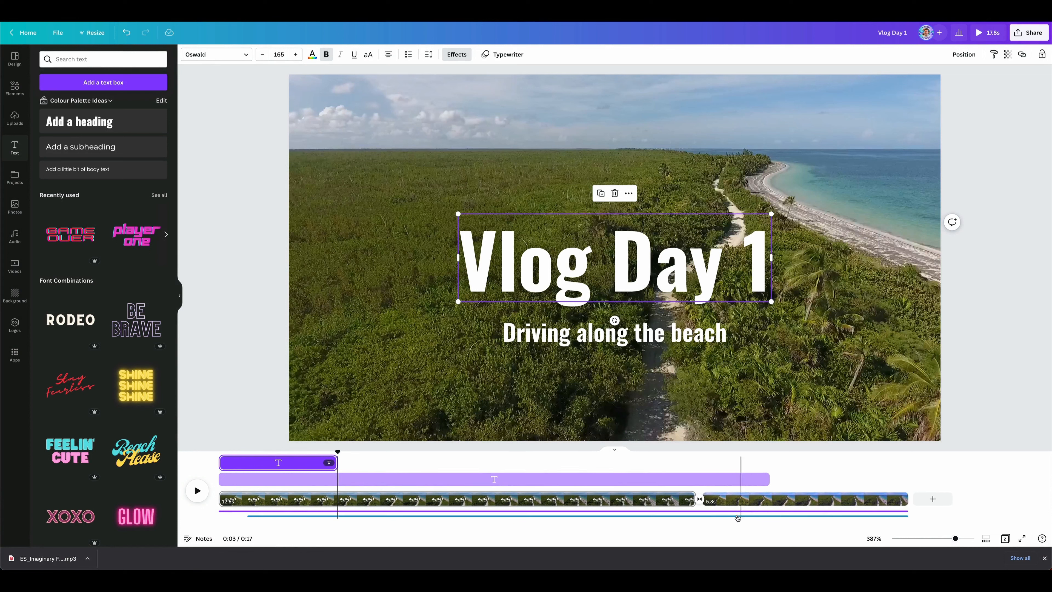
click(405, 479)
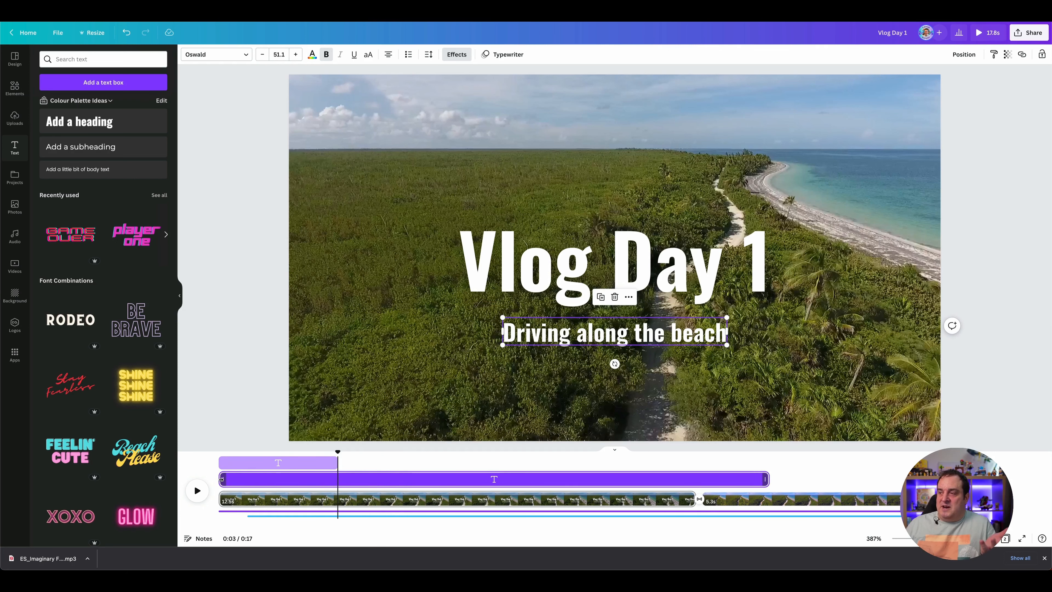
drag(221, 479, 247, 482)
drag(766, 479, 336, 453)
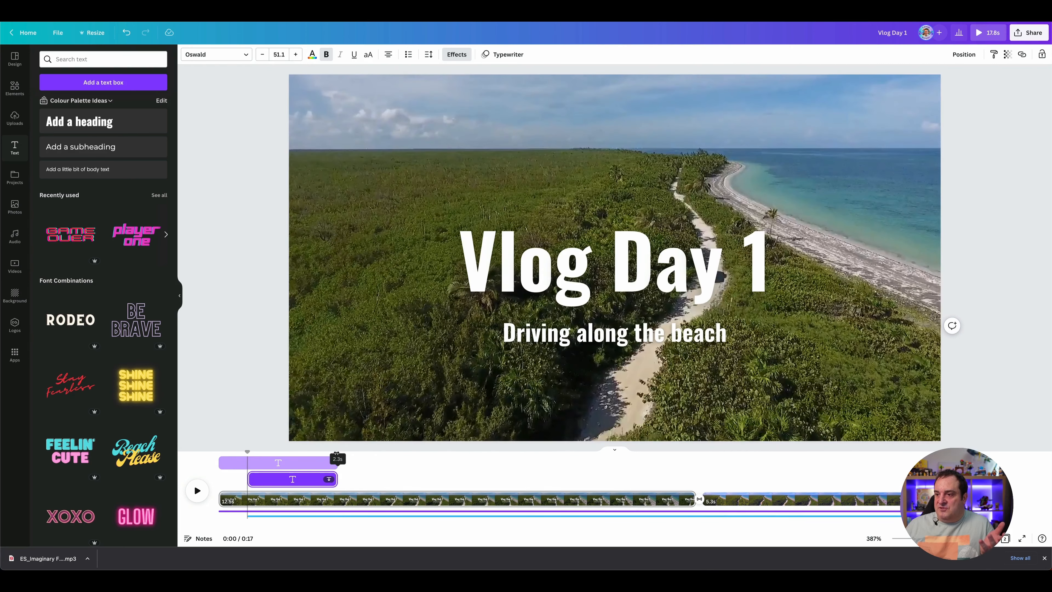
click(218, 453)
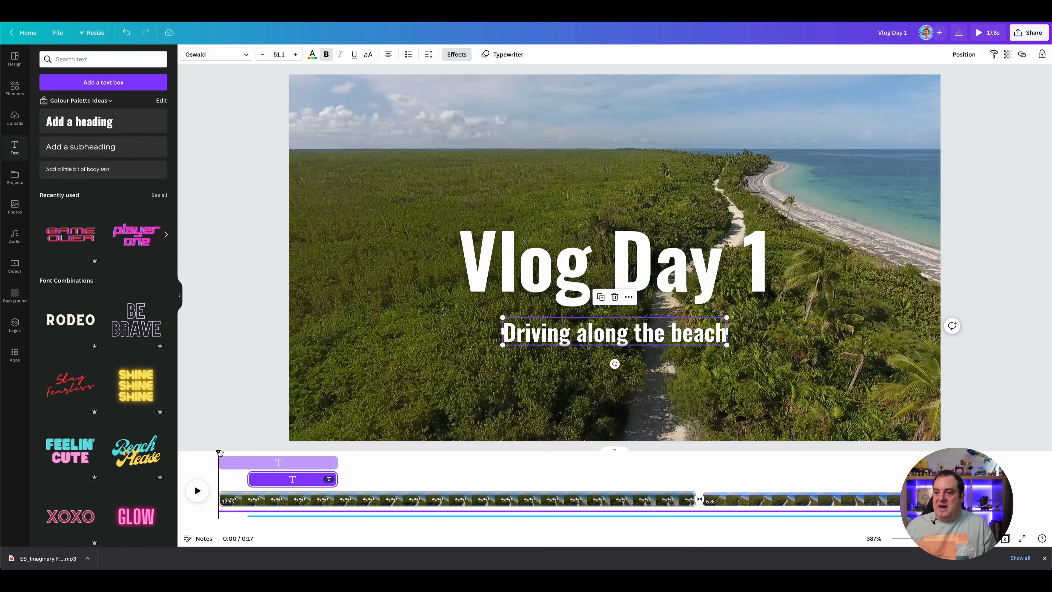
key(space)
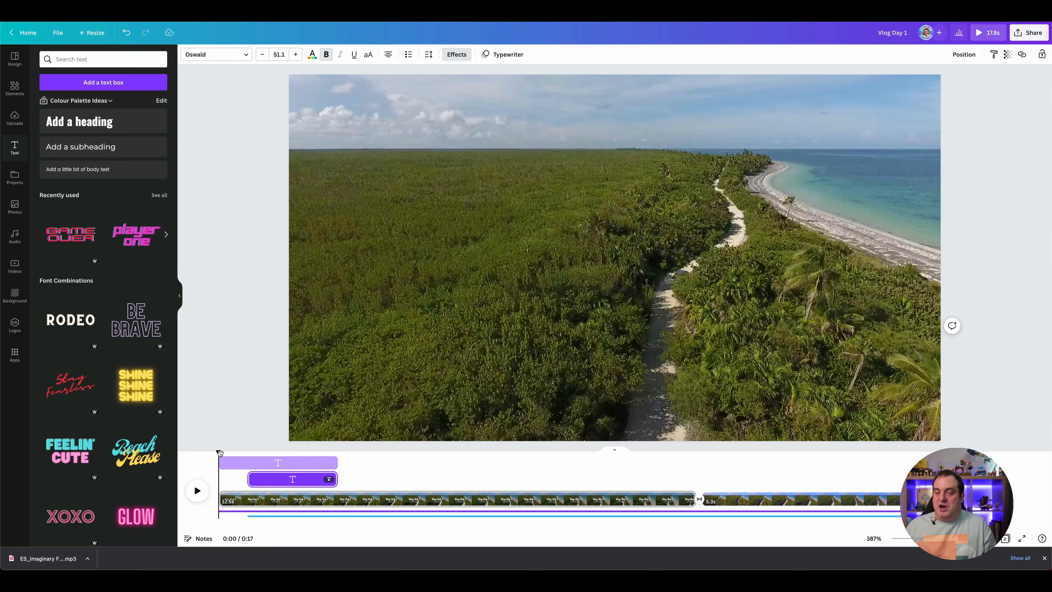
key(space)
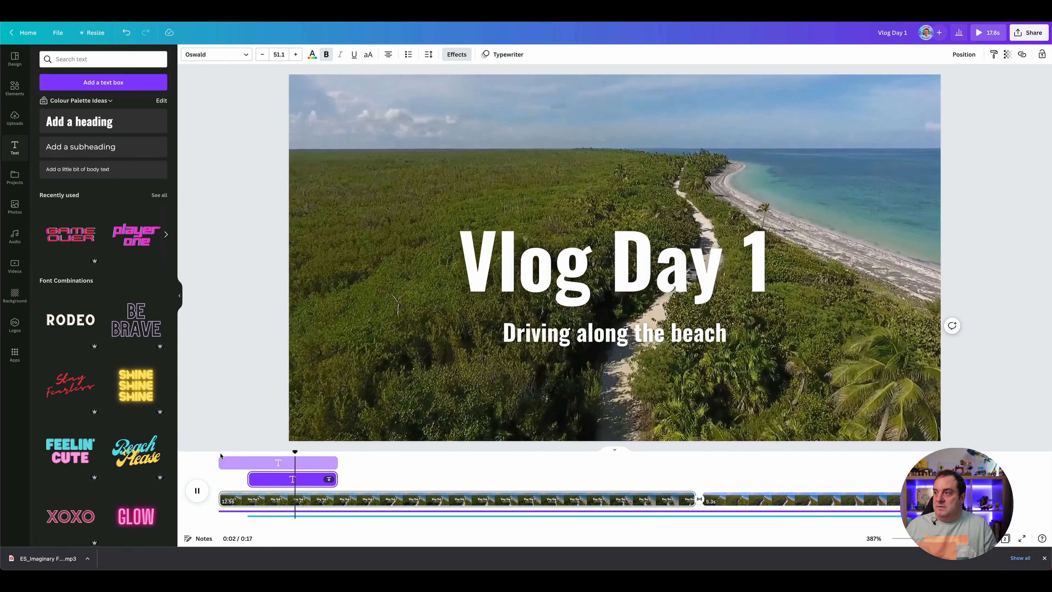
key(space)
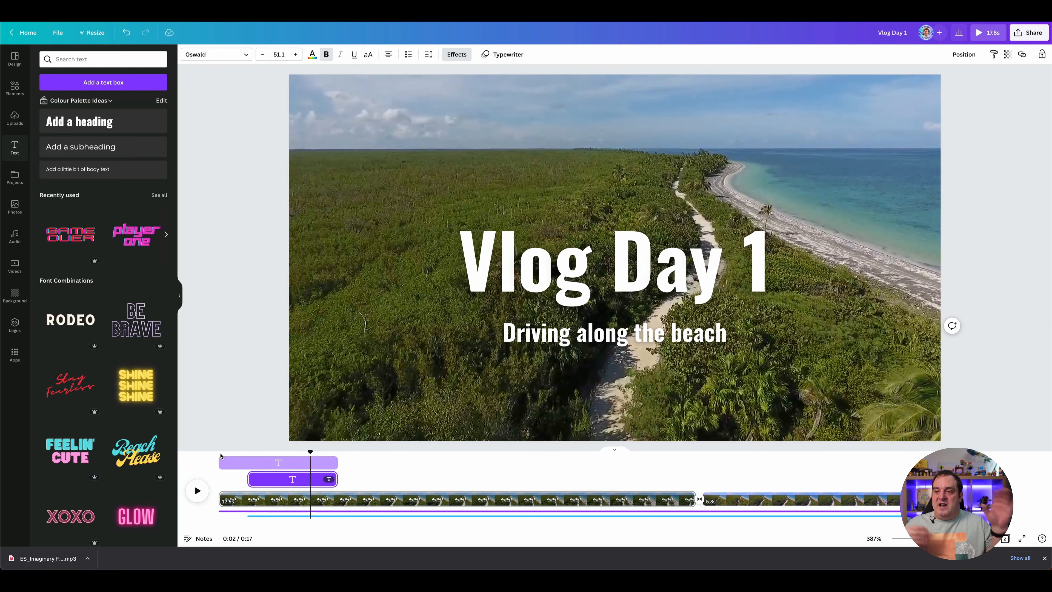
Step: Set the "Vlog Day 1" heading's Typewriter writing style to Character and play the opening from the start
click(237, 465)
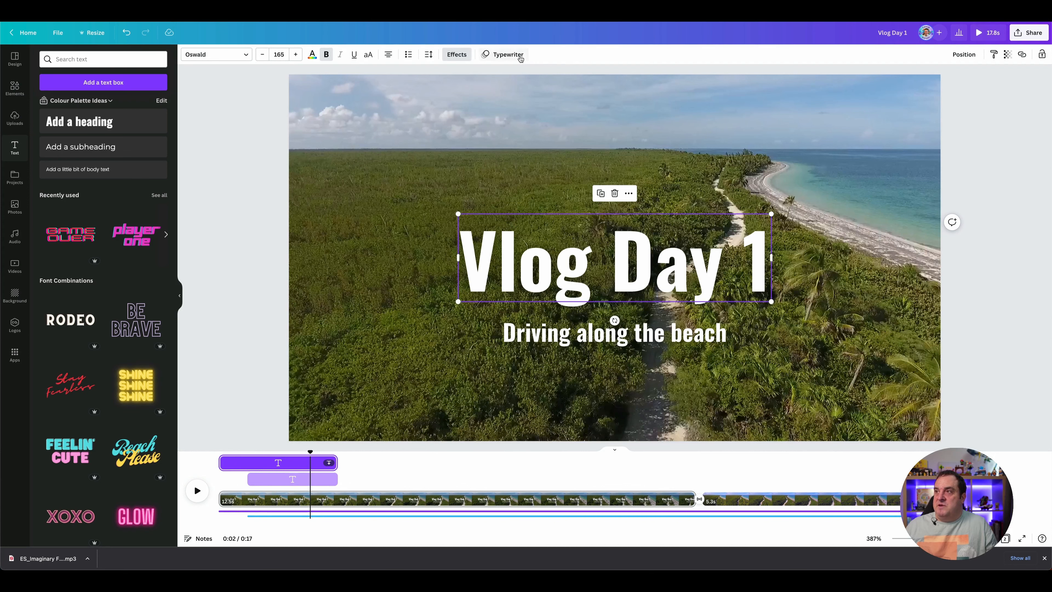
click(520, 58)
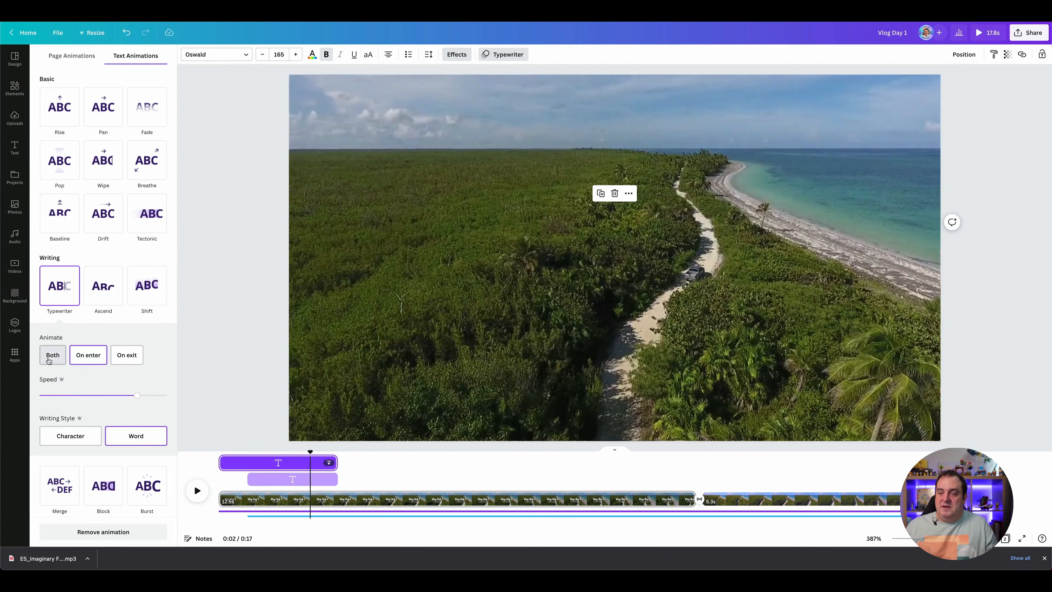
click(73, 435)
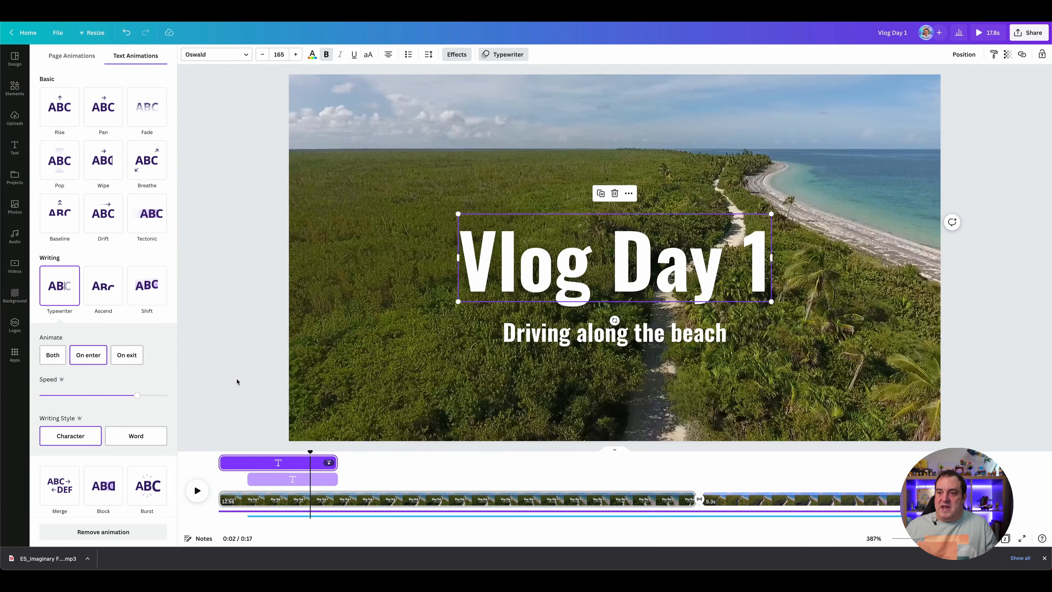
click(223, 451)
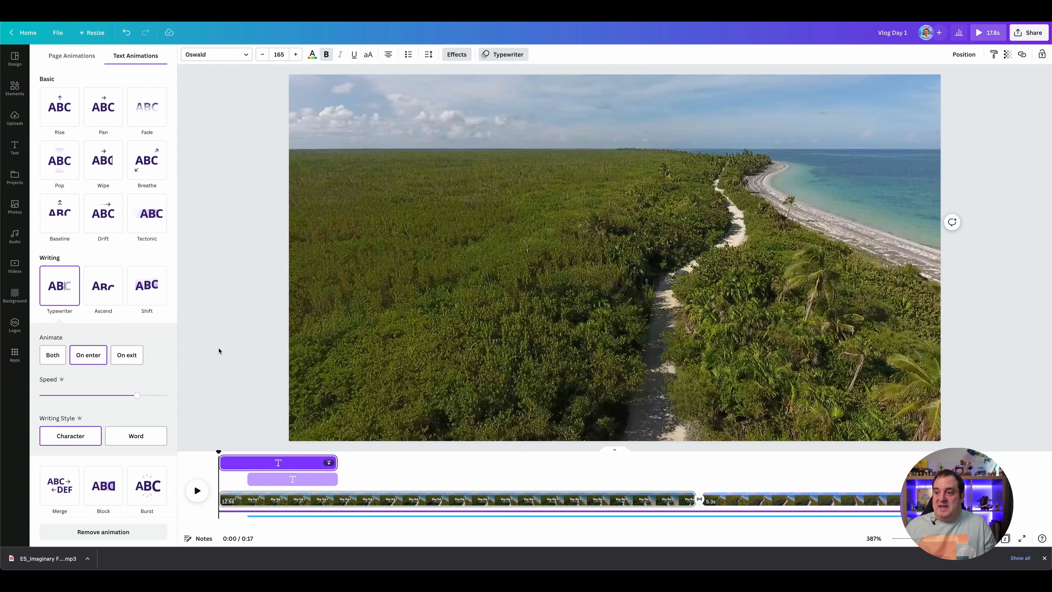
key(space)
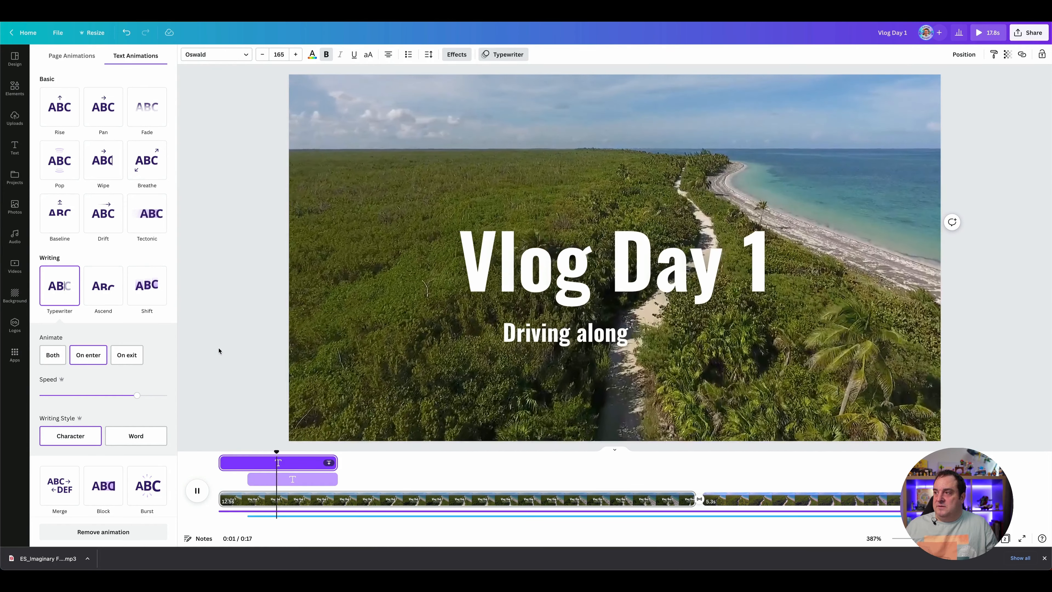